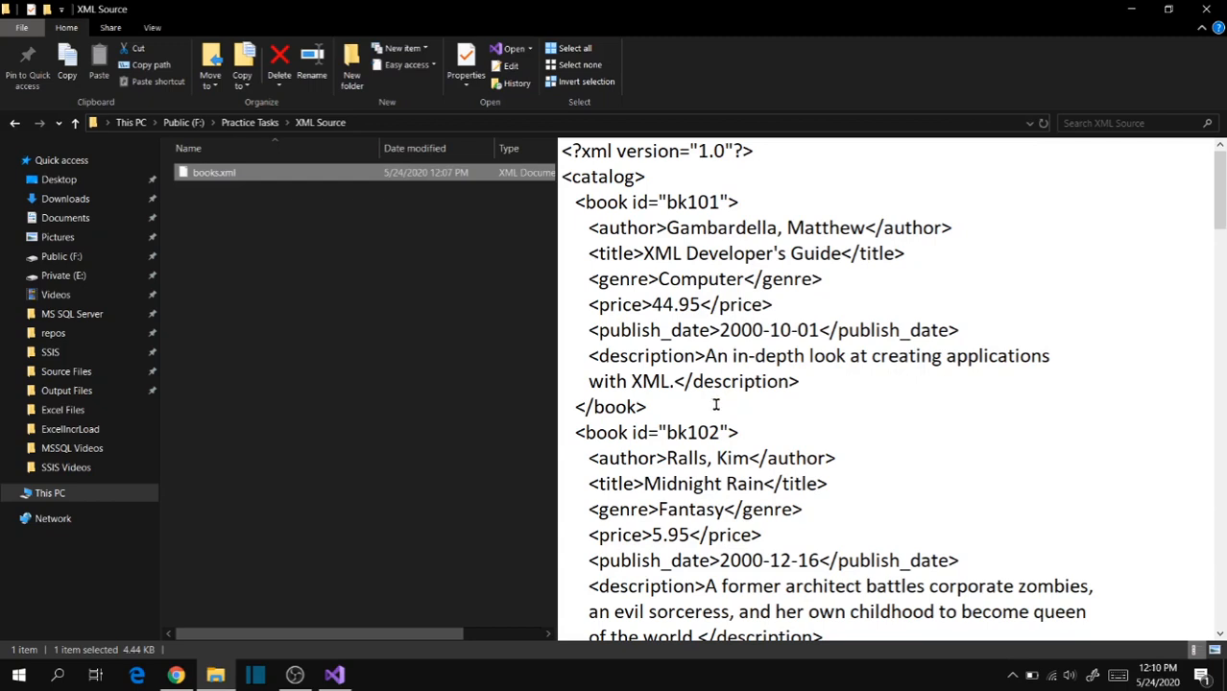
Step: Switch to Visual Studio, add a Data Flow Task to the empty package's control flow and open its data flow
click(582, 212)
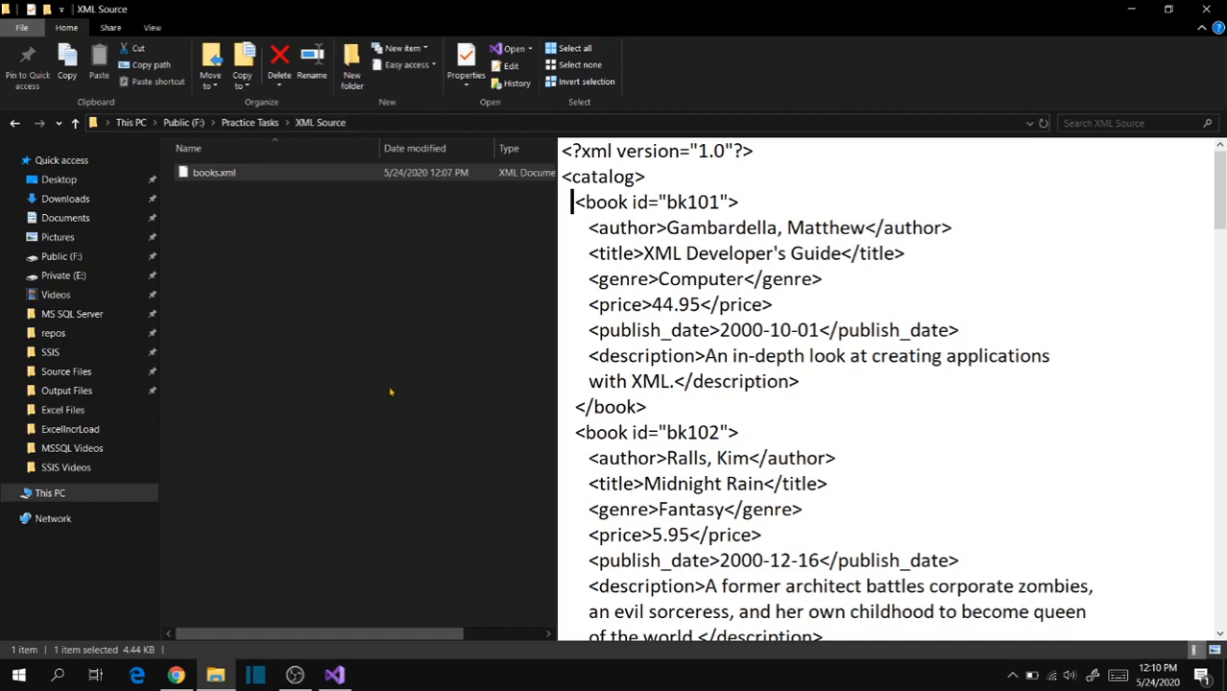
click(334, 675)
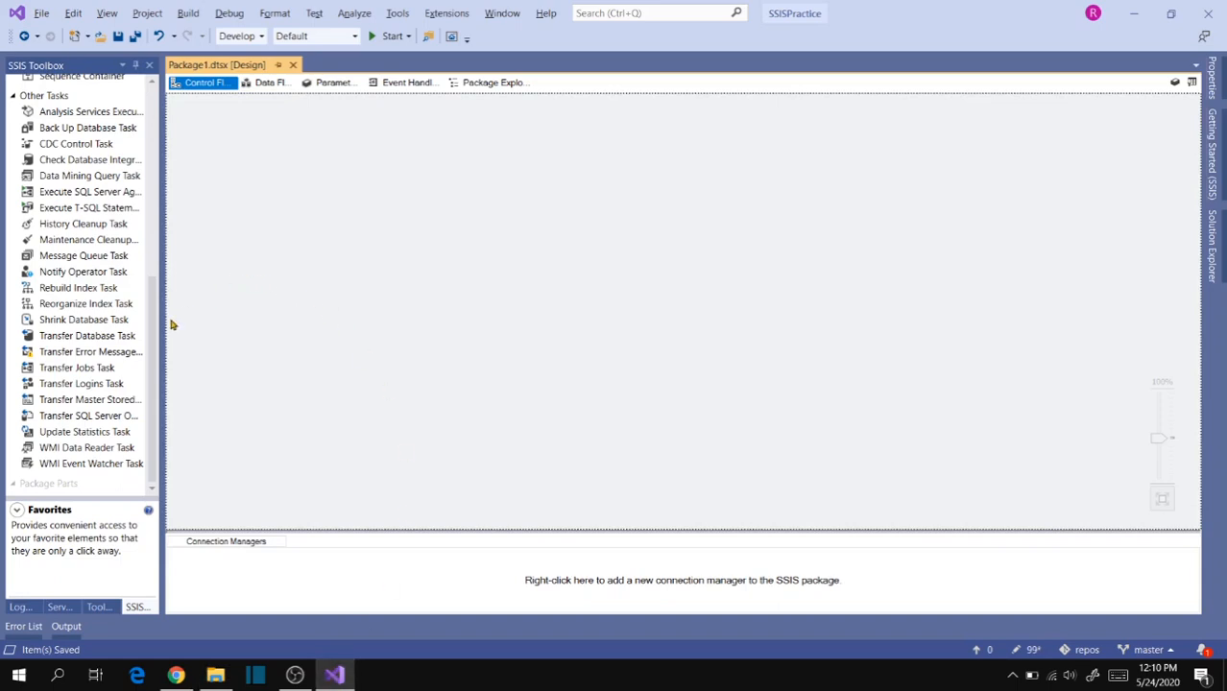
scroll(86, 288, up, 10)
drag(70, 99, 351, 189)
double_click(424, 211)
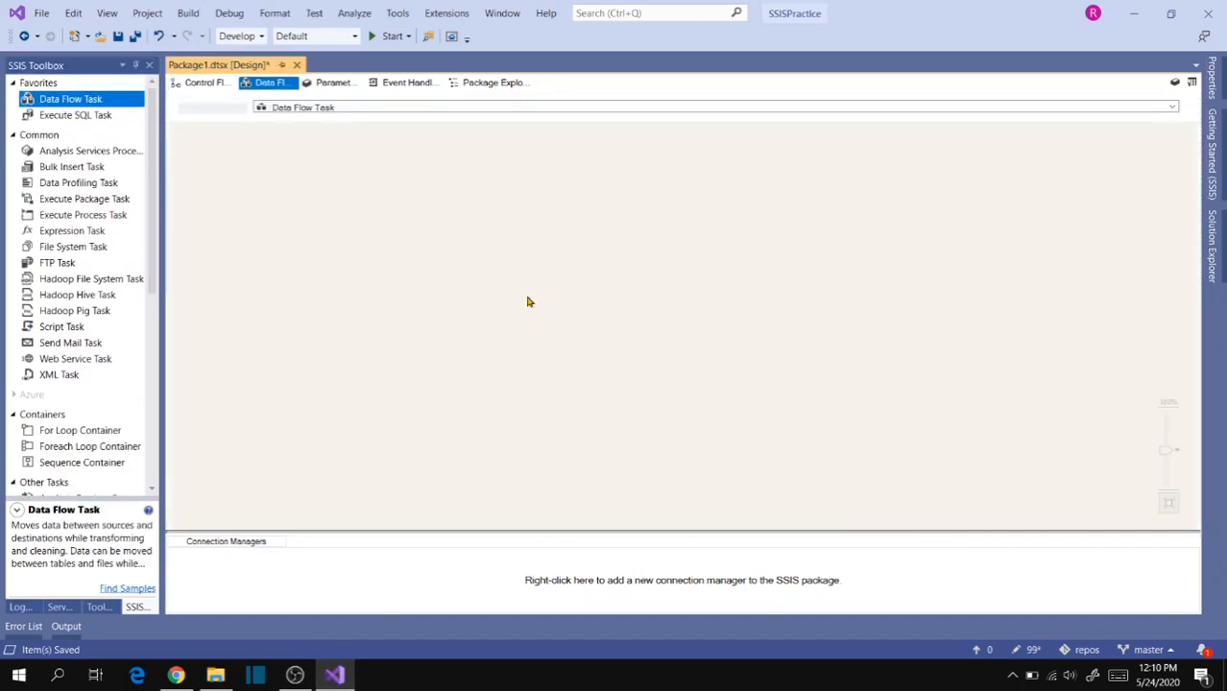
Step: Add an XML Source to the data flow and open its editor
drag(152, 222, 169, 509)
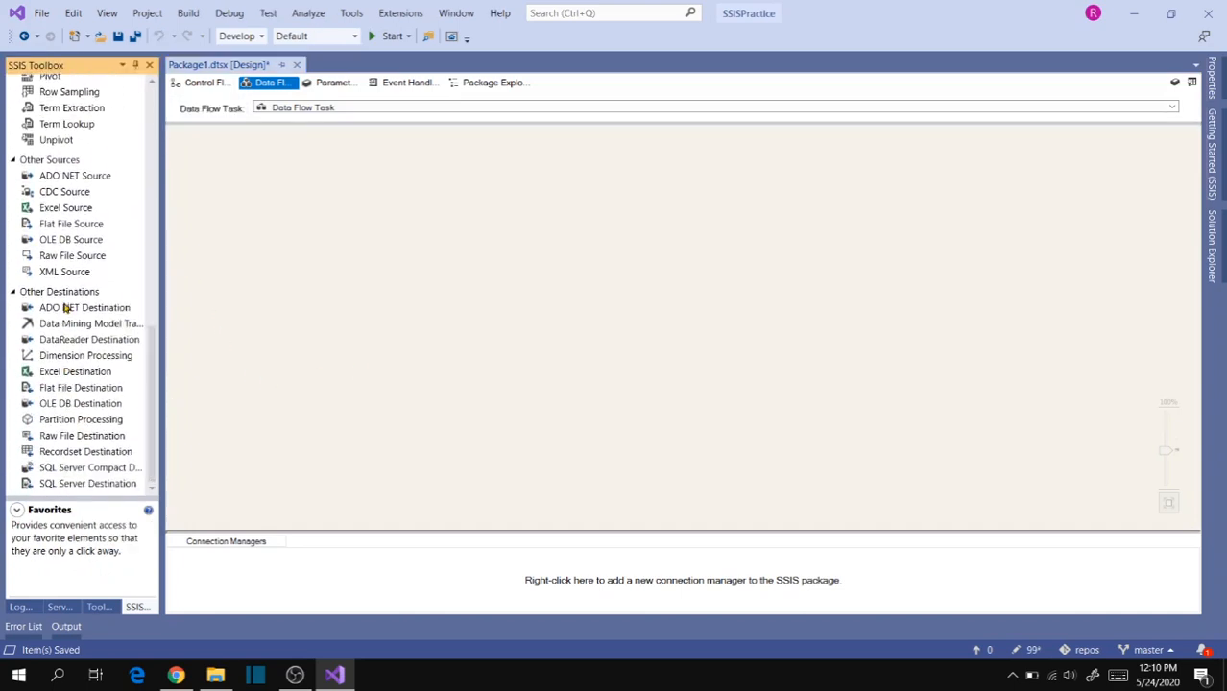
drag(54, 275, 351, 179)
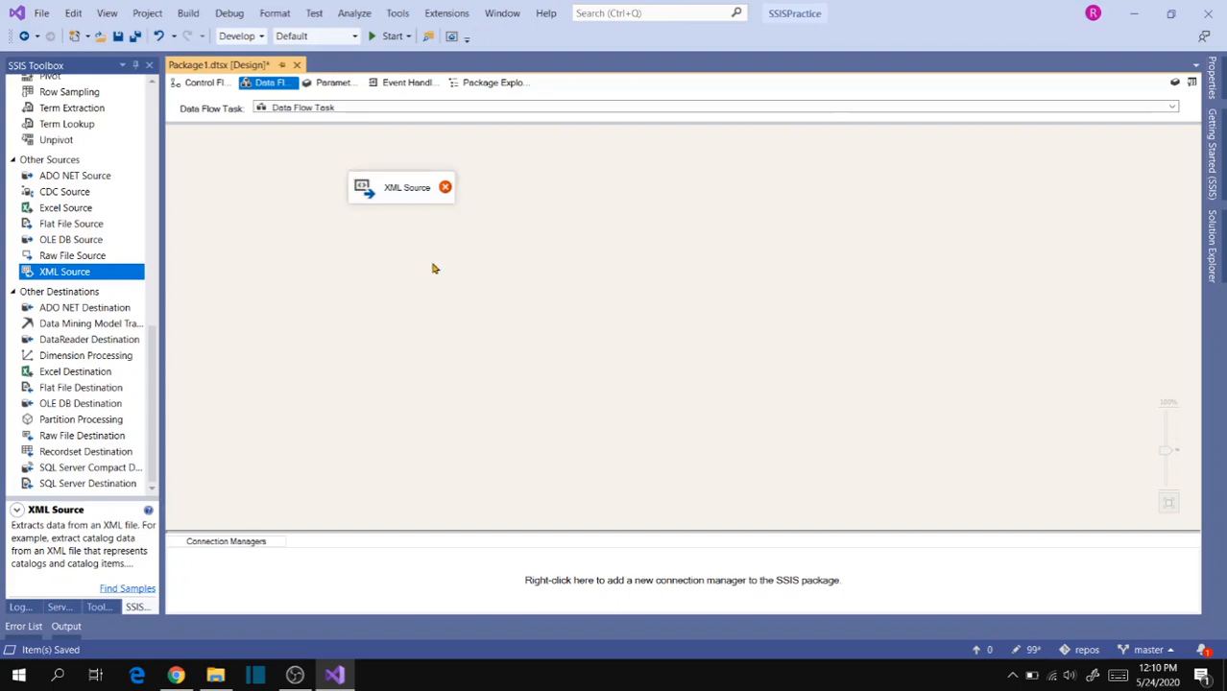
double_click(407, 197)
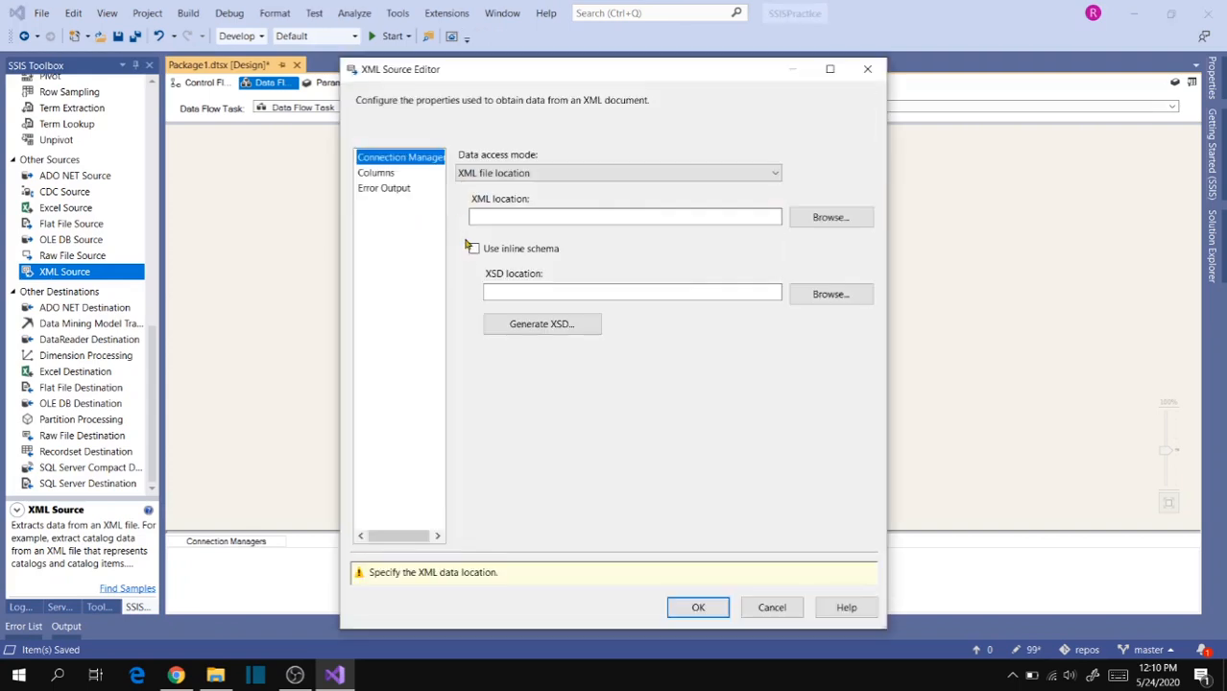
Step: Set the XML location to books.xml in the XML Source folder and generate its schema as books.xsd in the same folder
click(826, 219)
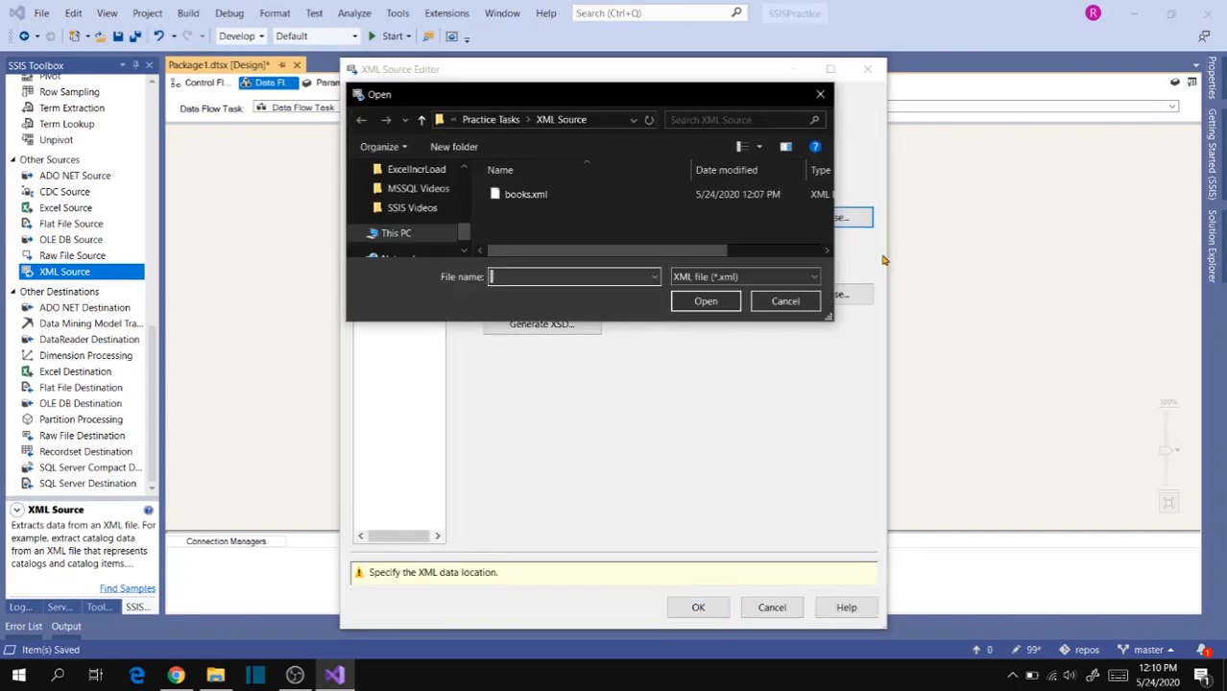
click(526, 194)
click(706, 301)
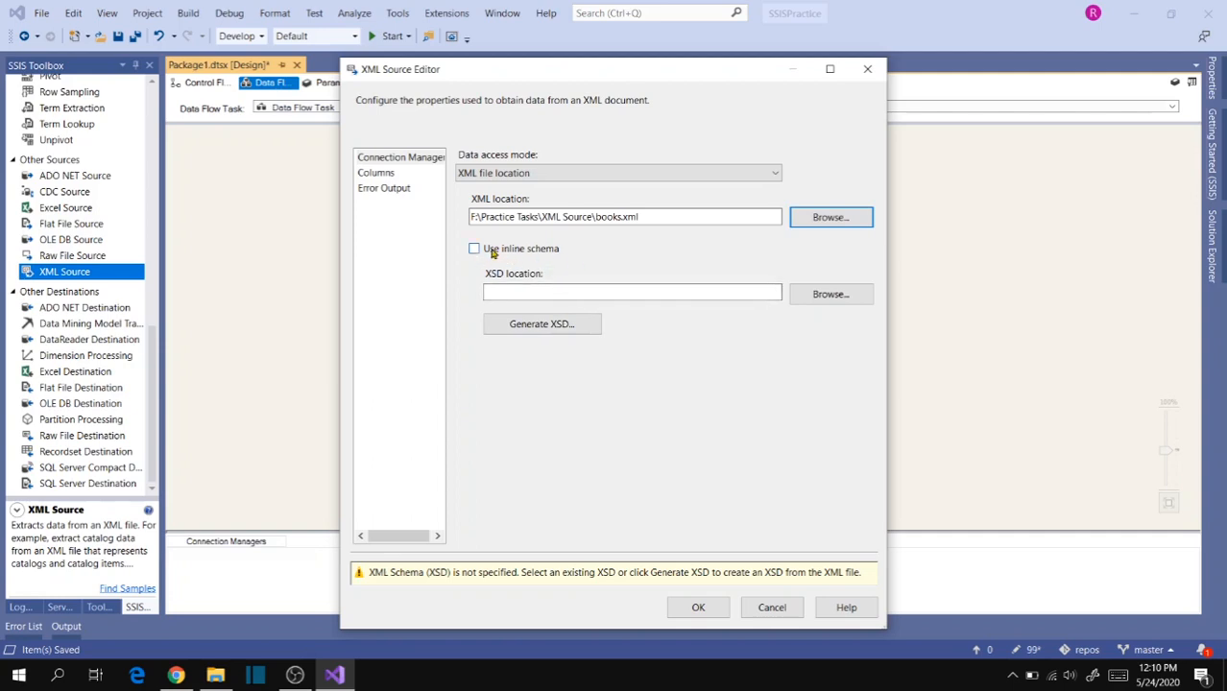
click(565, 325)
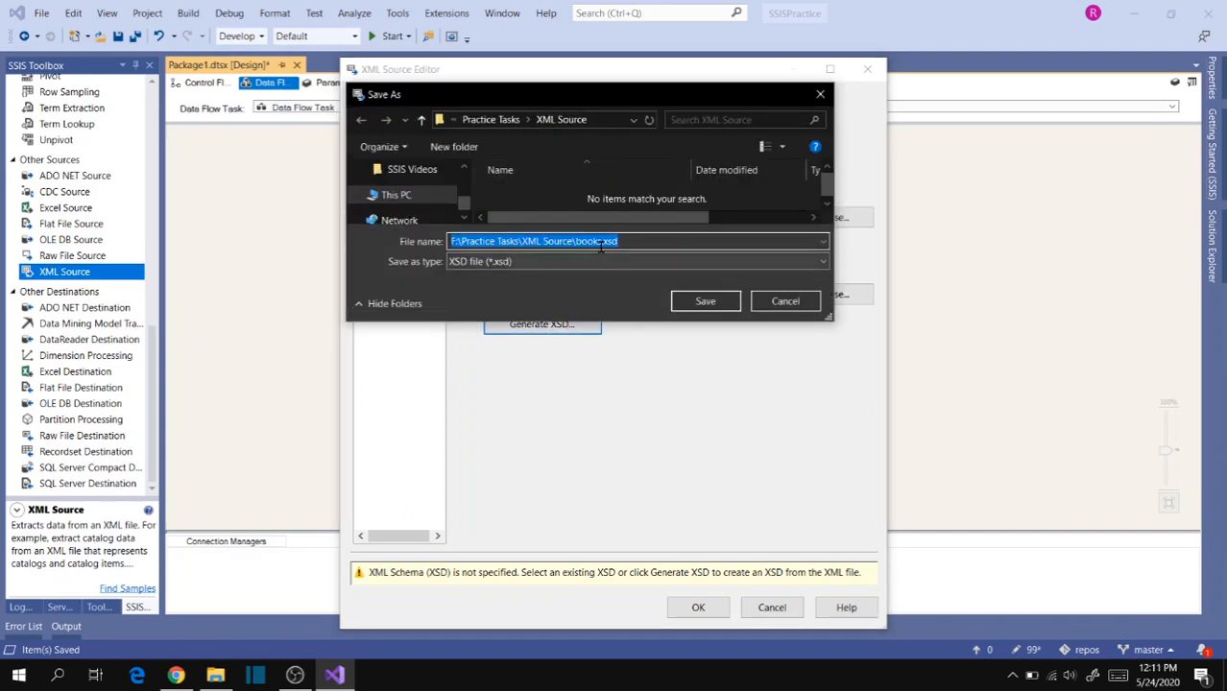
click(715, 306)
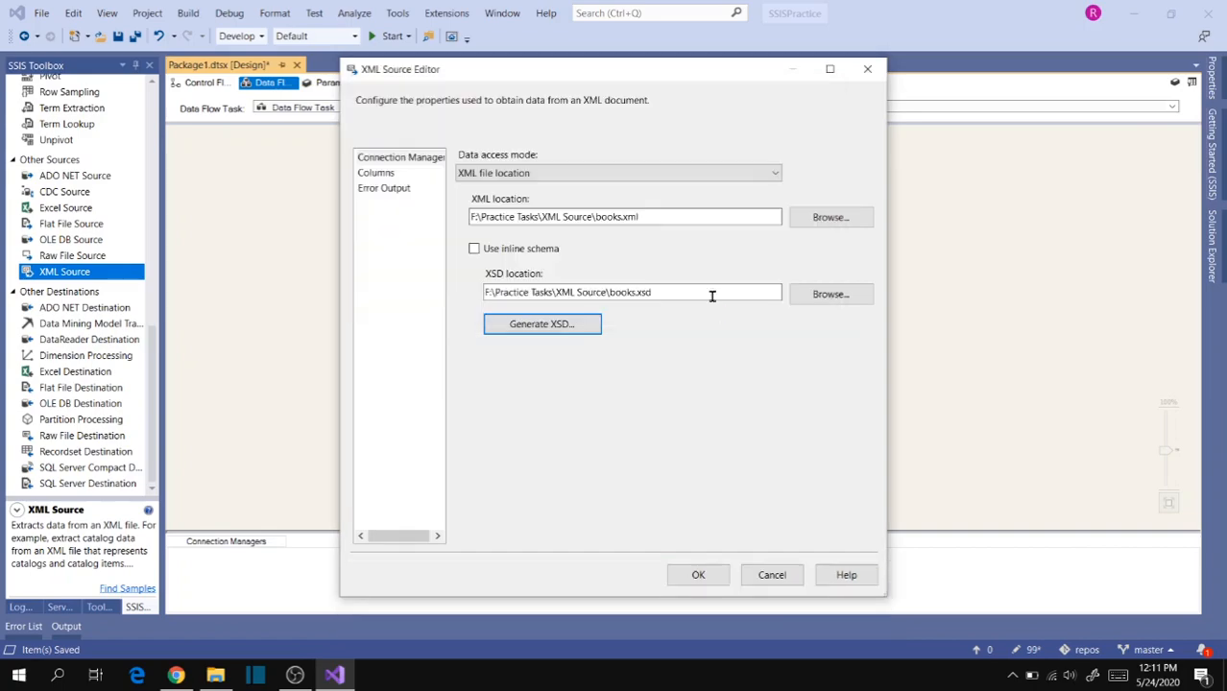
Step: Open the generated books.xsd from File Explorer in Notepad++ and examine the element definitions and data types of the book element
click(215, 675)
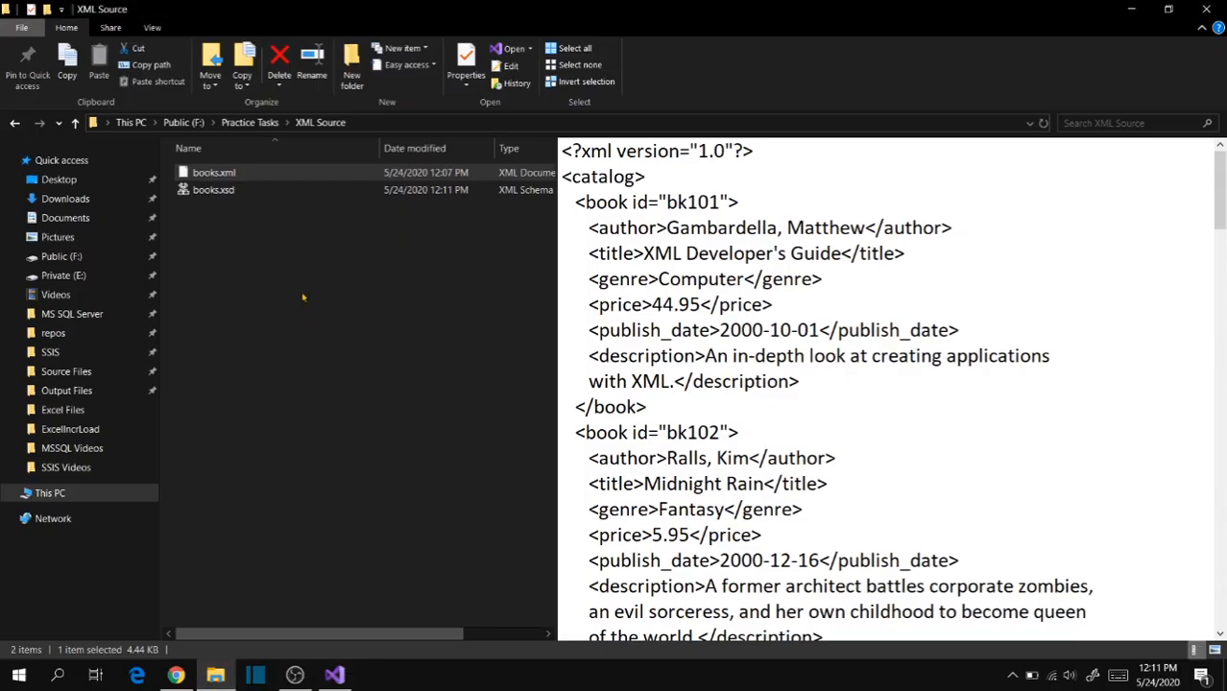
click(213, 212)
right_click(207, 192)
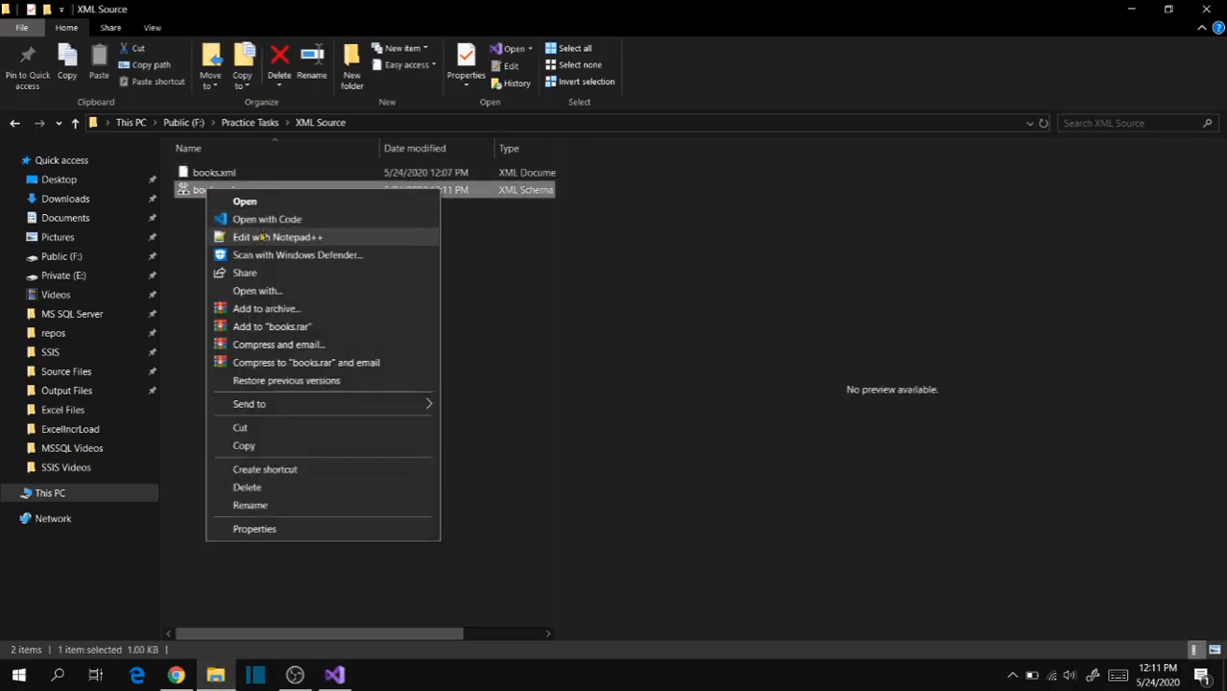
click(255, 236)
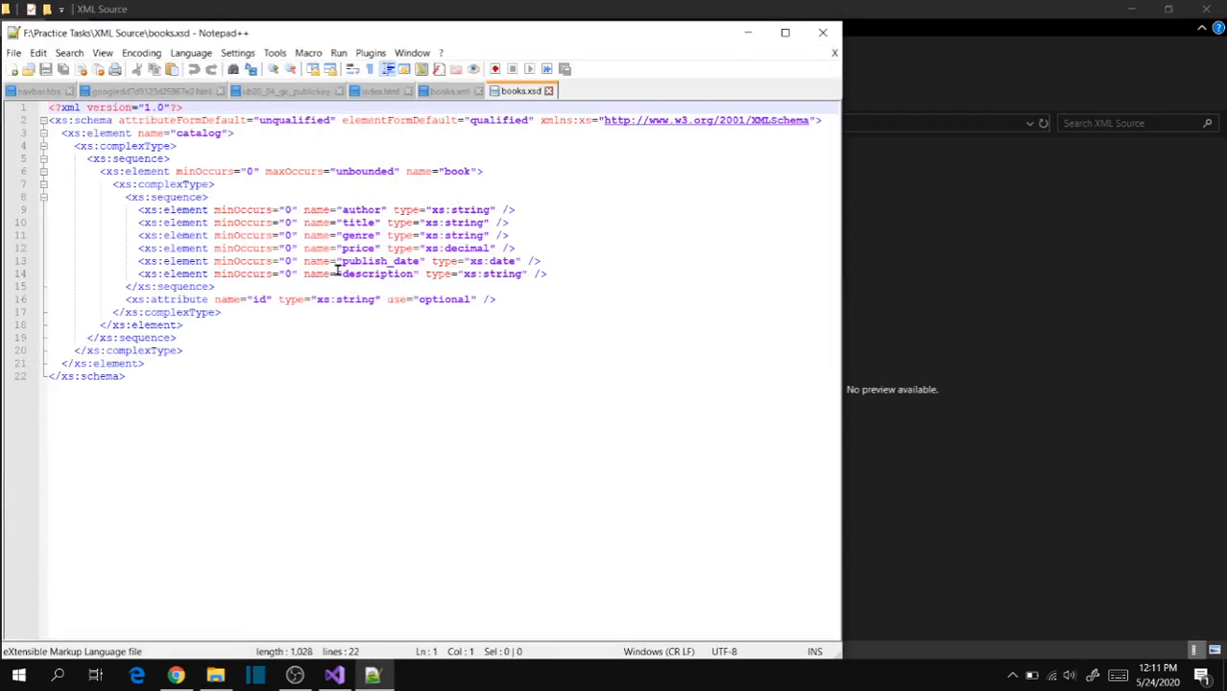
click(128, 210)
drag(128, 209, 548, 270)
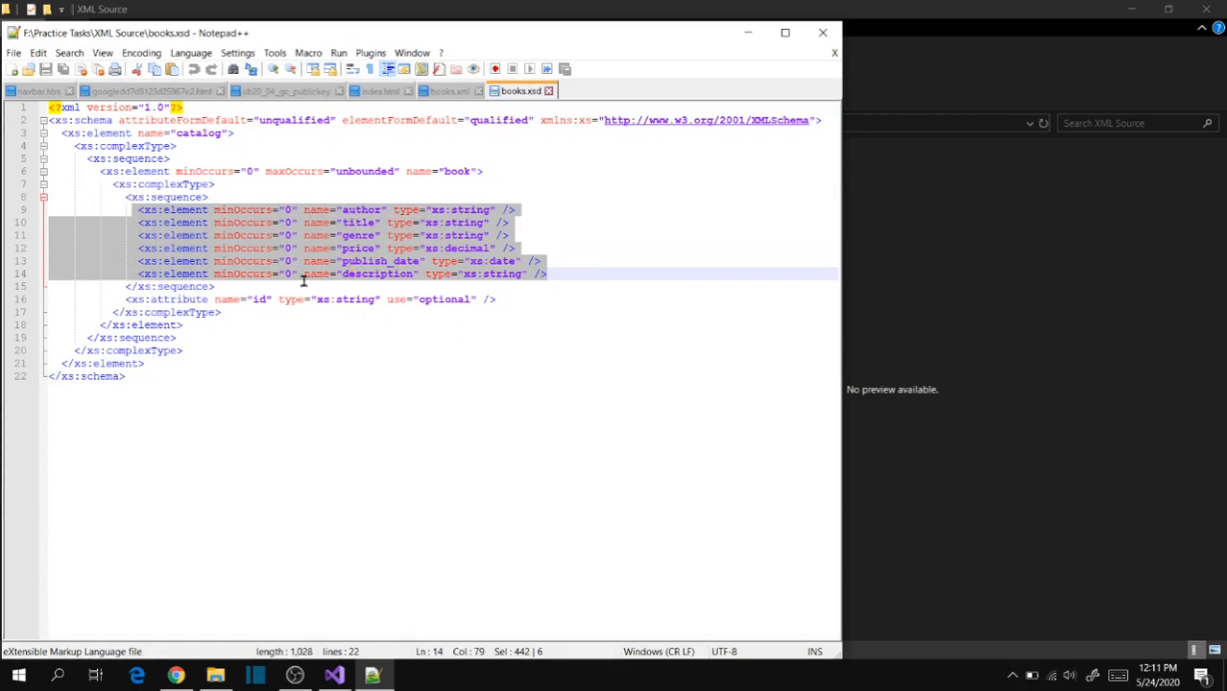
click(227, 285)
click(239, 322)
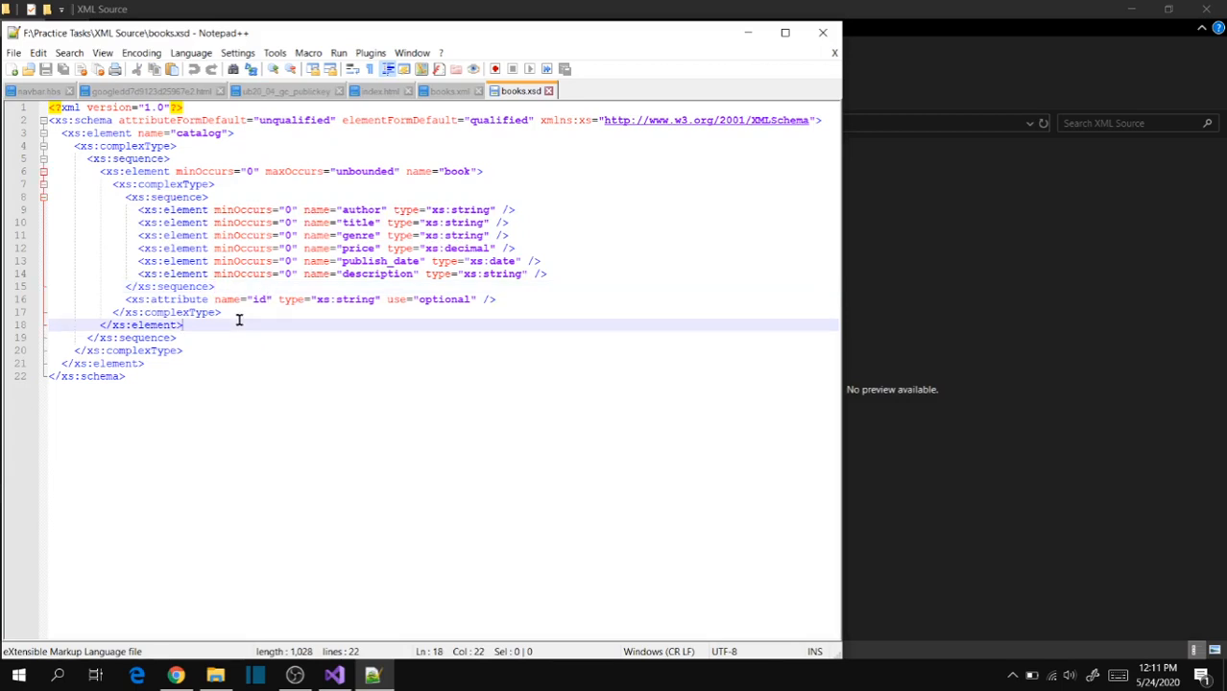
click(258, 193)
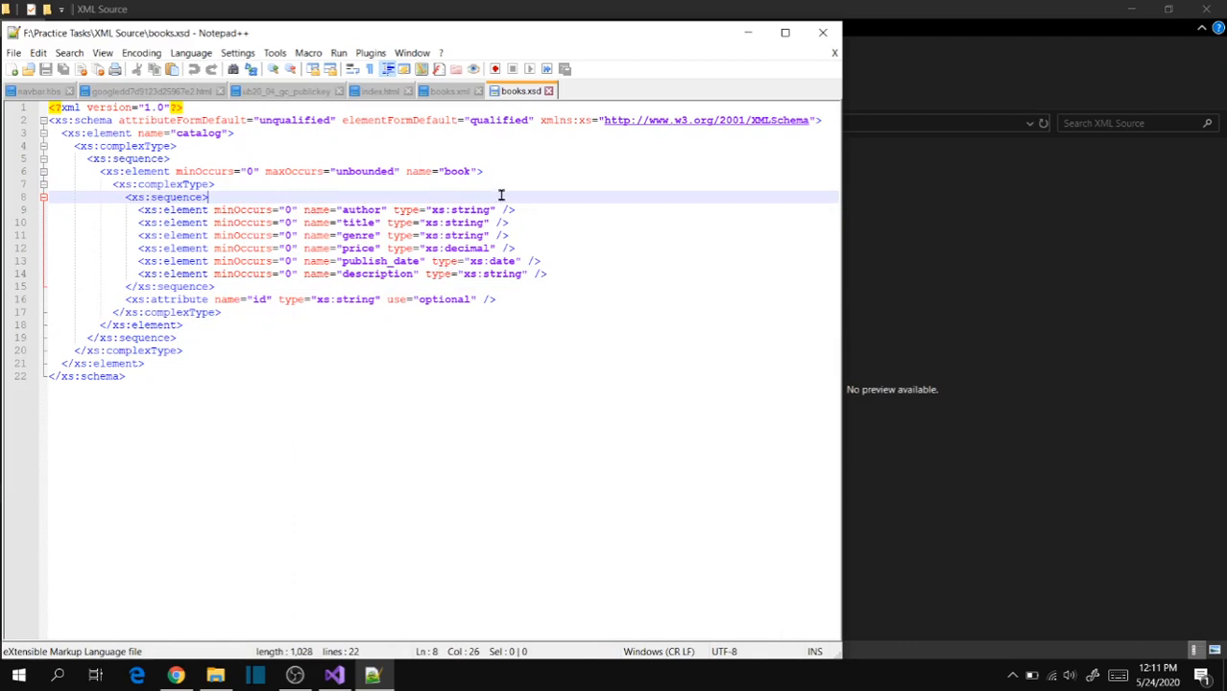
click(746, 36)
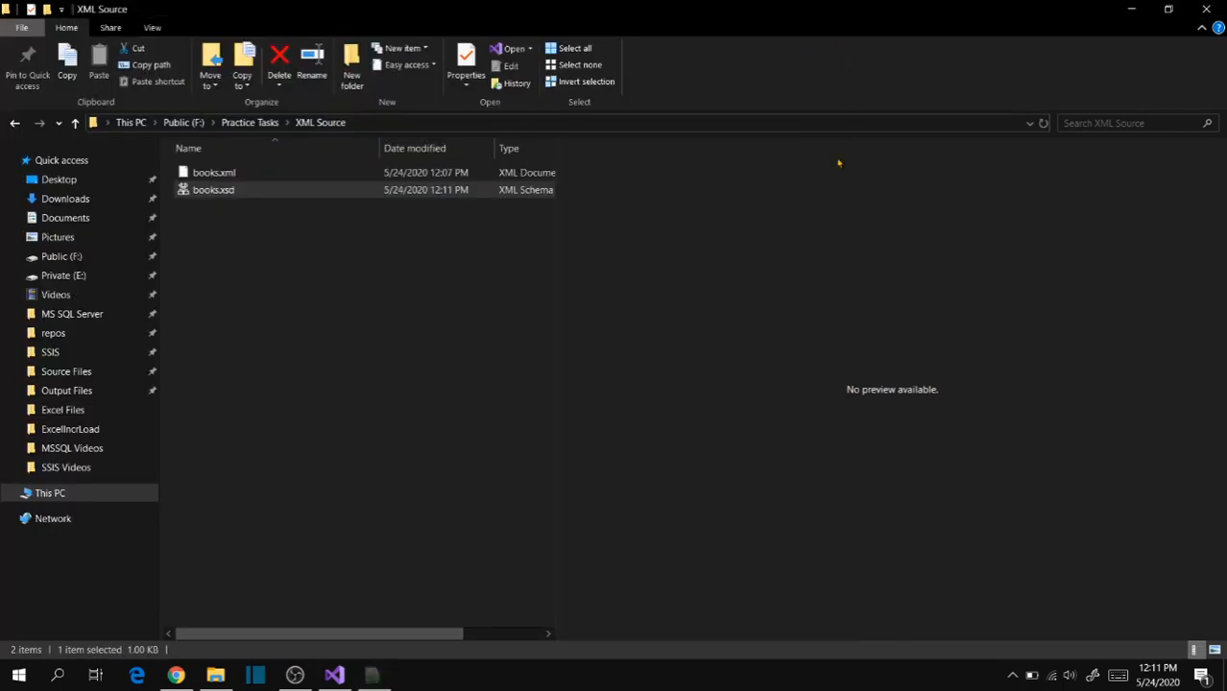
Step: Switch back to Visual Studio, accept the column length warnings, check the XML Source's column mappings and confirm its settings
click(334, 675)
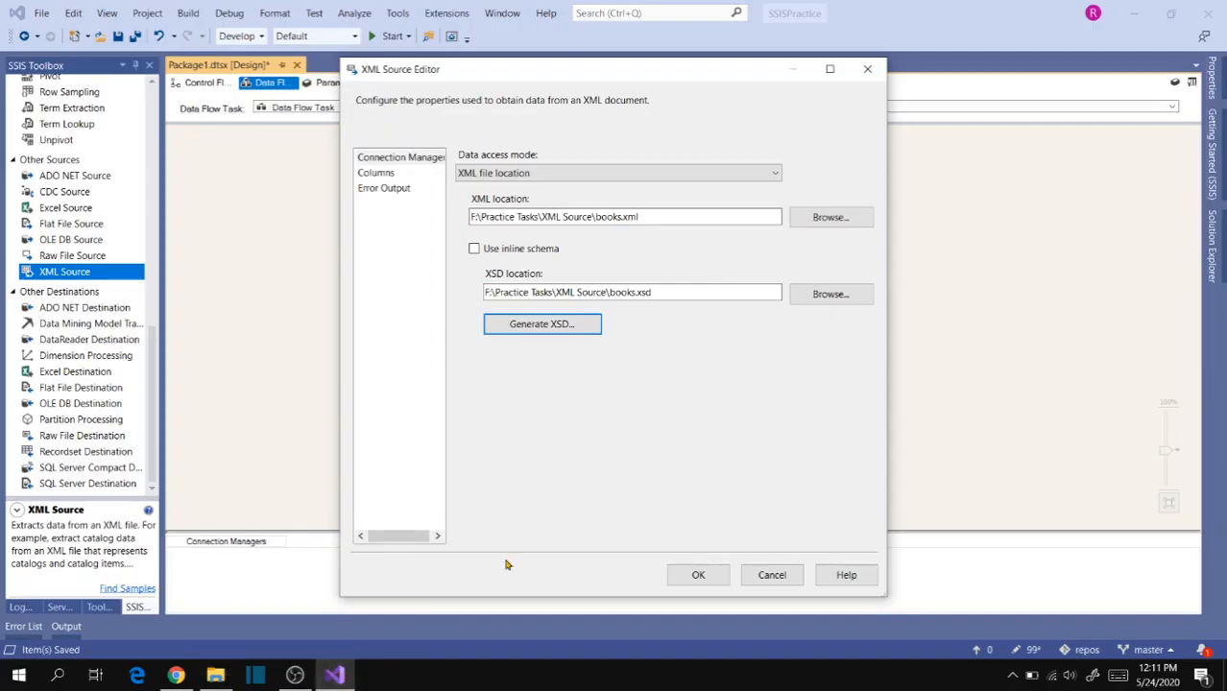
click(375, 174)
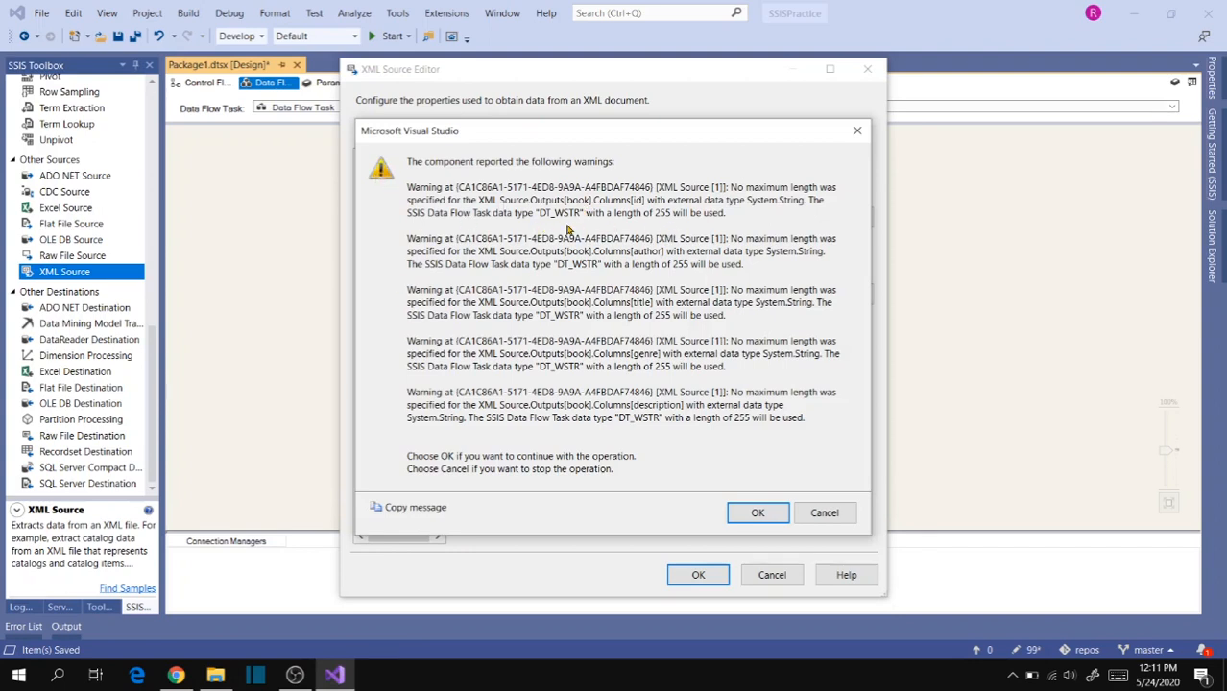
click(757, 514)
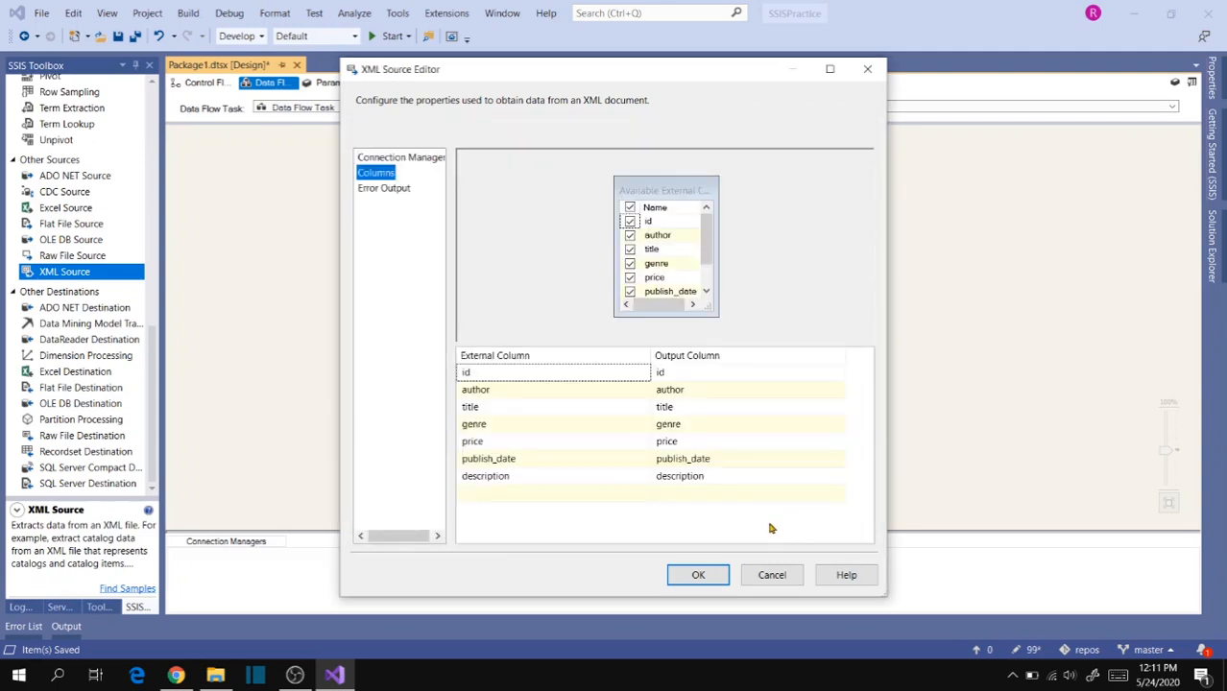
mouse_move(545, 466)
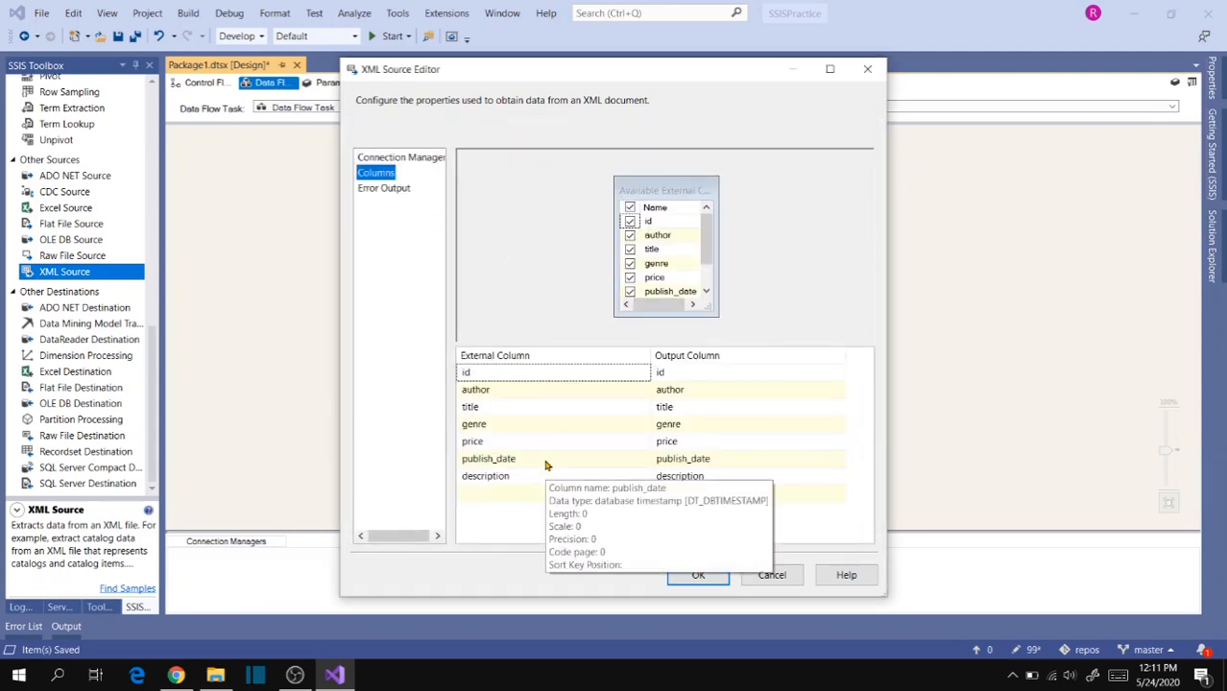
mouse_move(567, 424)
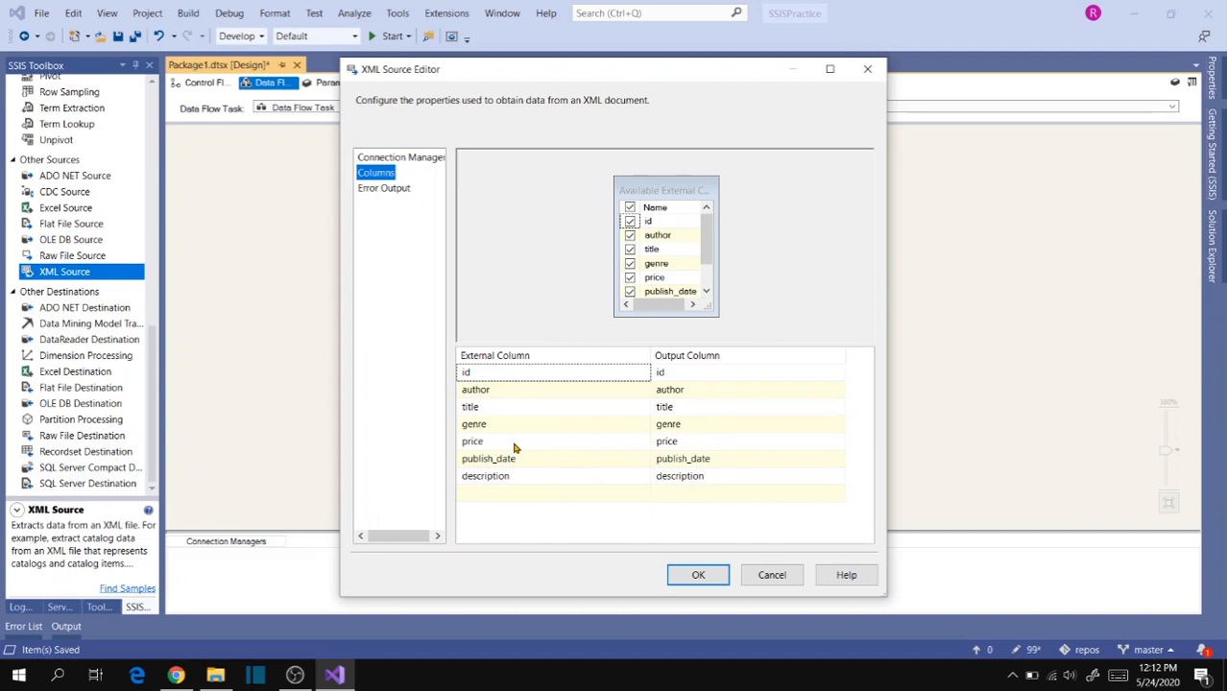
click(696, 574)
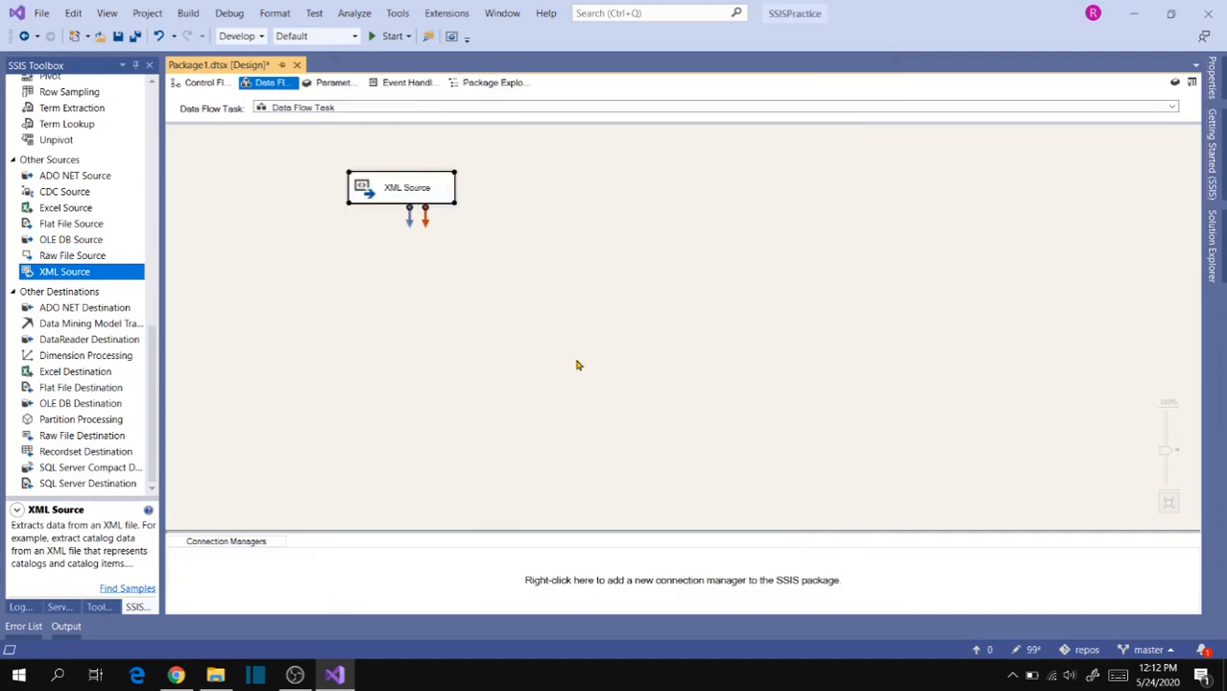
Step: Add an Excel Destination below the XML Source and connect the source's regular data output to it
drag(155, 399, 167, 301)
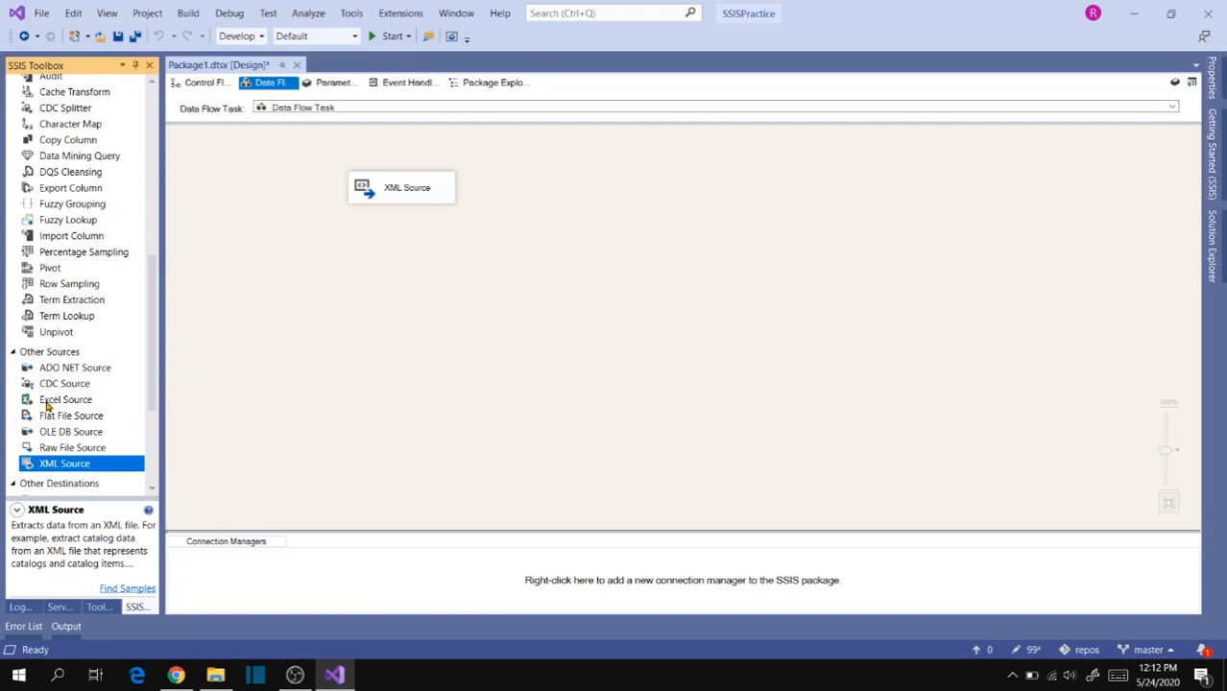
click(46, 403)
scroll(95, 408, down, 4)
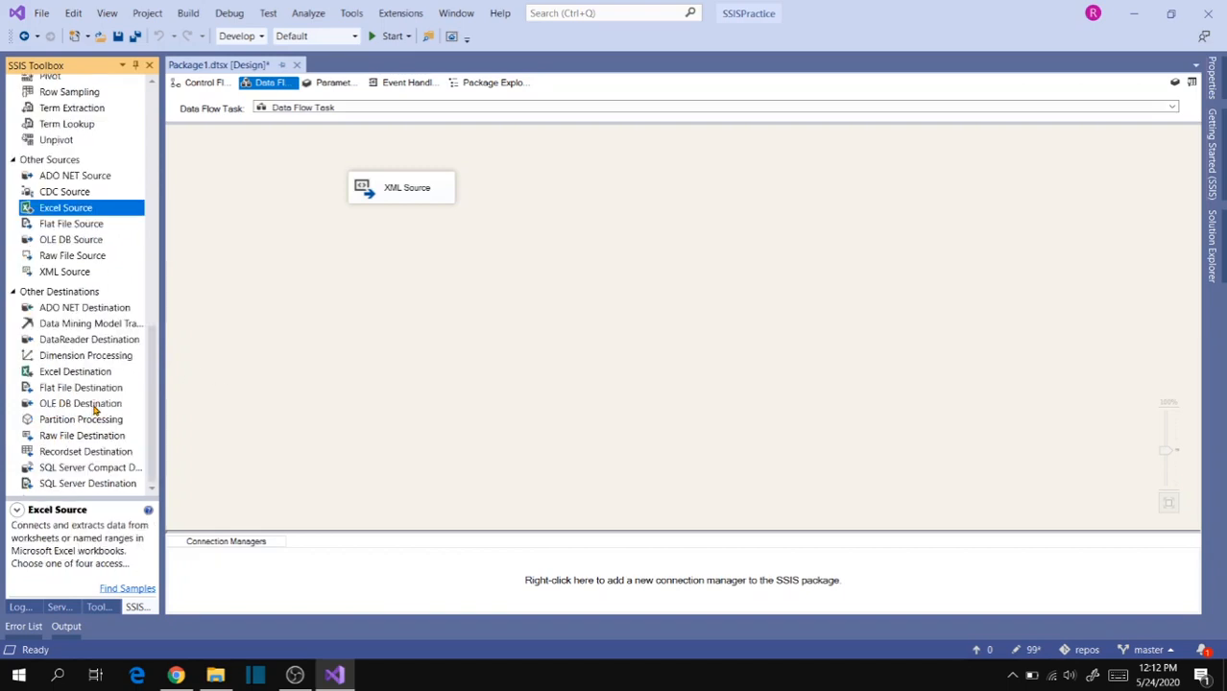
drag(64, 377, 379, 272)
click(411, 193)
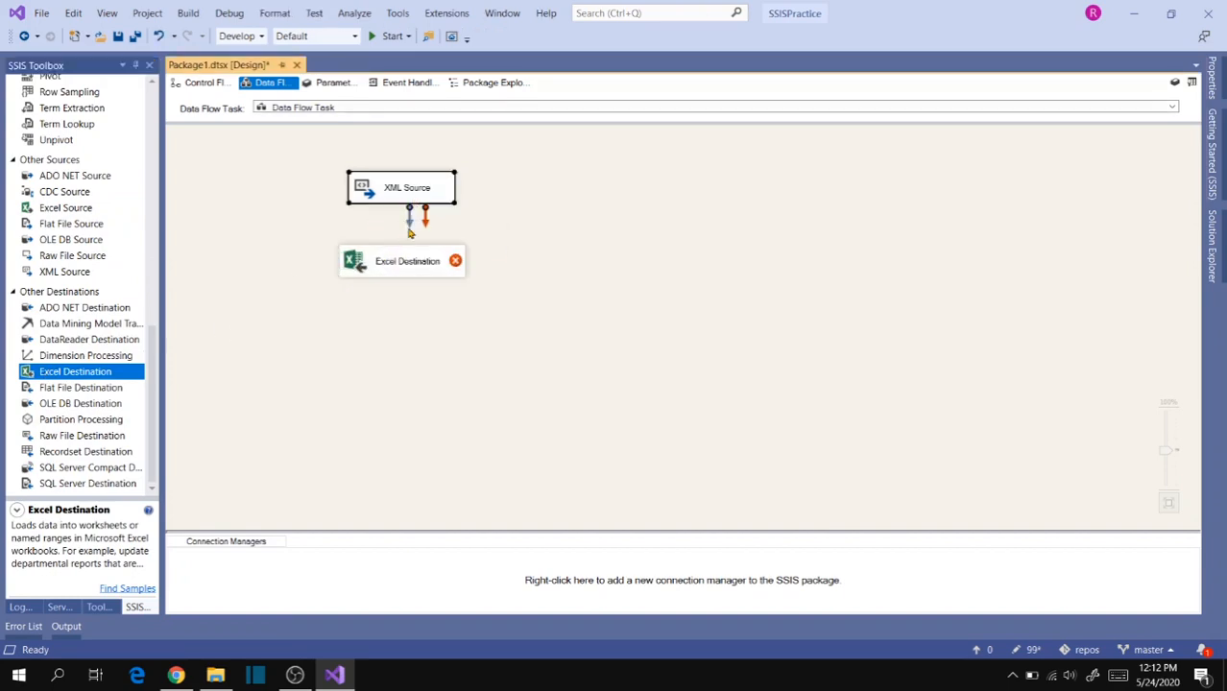
drag(403, 213, 400, 272)
Step: Create an Excel connection manager for the Excel Destination with a new file named Xml_to_Excel in the XML Source folder
double_click(398, 267)
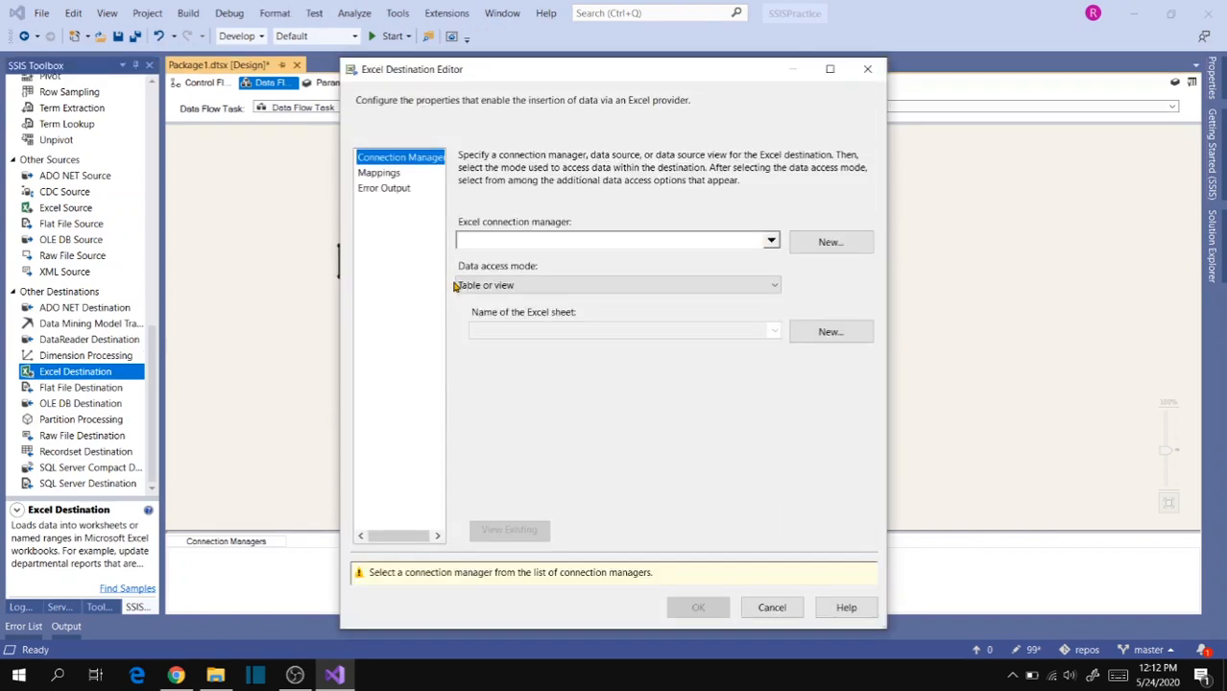
click(829, 243)
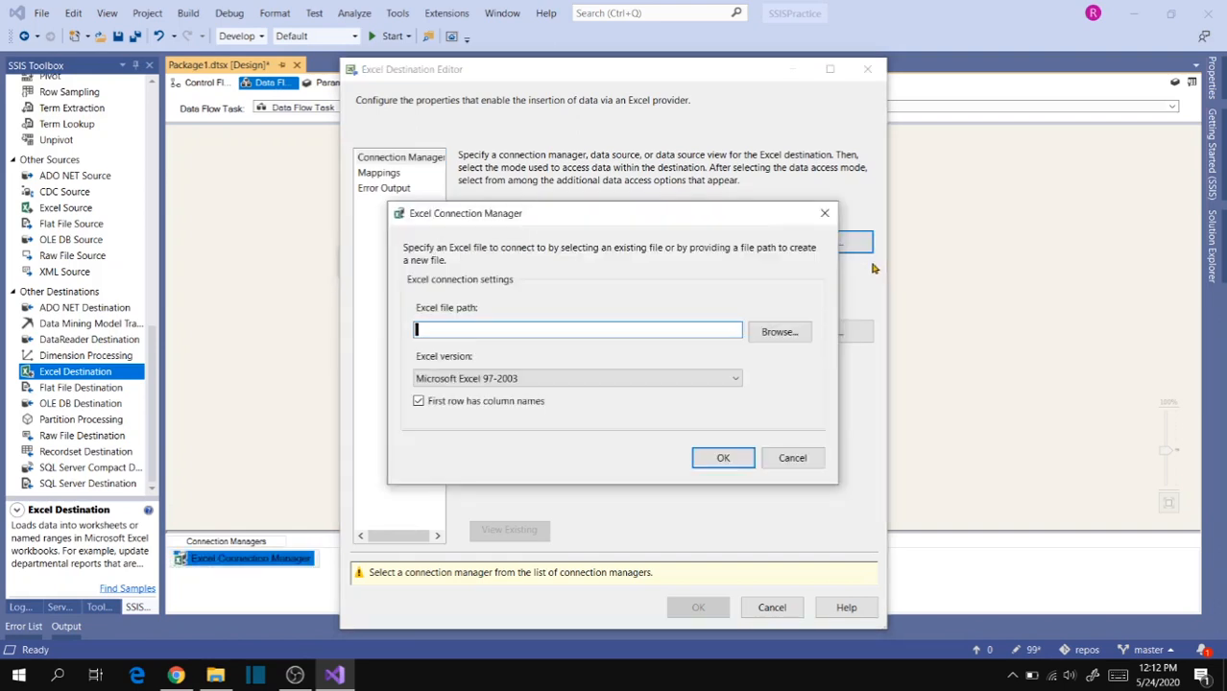
click(780, 329)
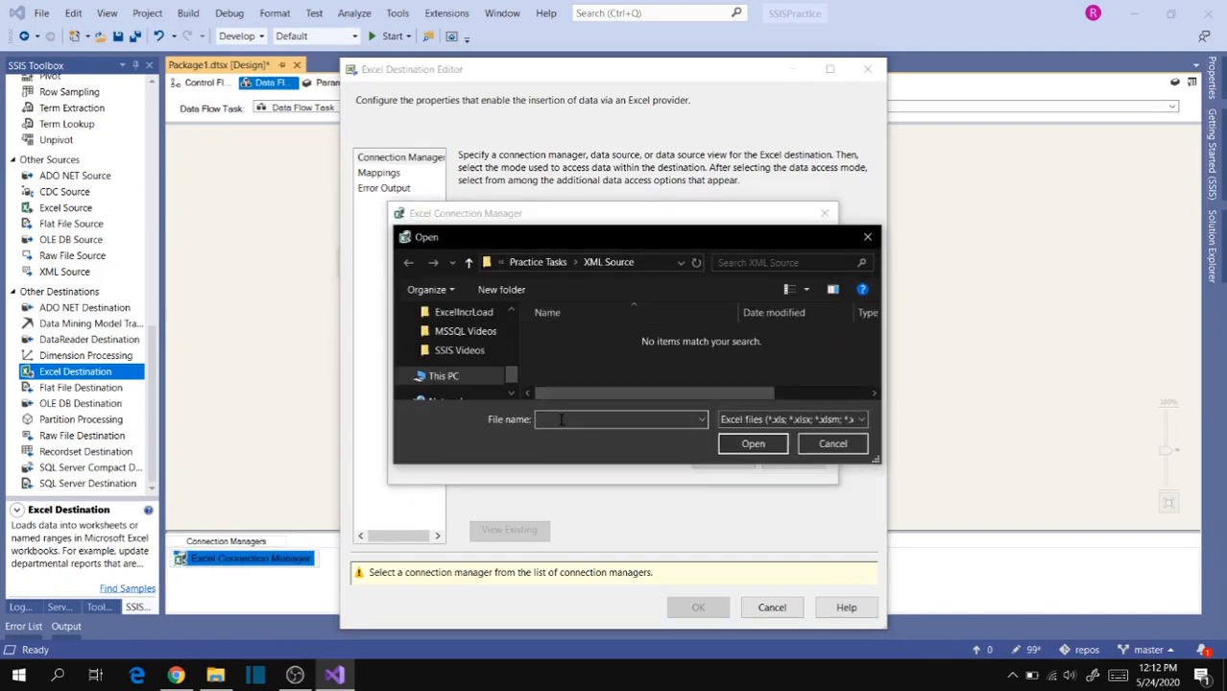
text(Xml_to_Excel)
click(753, 444)
click(724, 458)
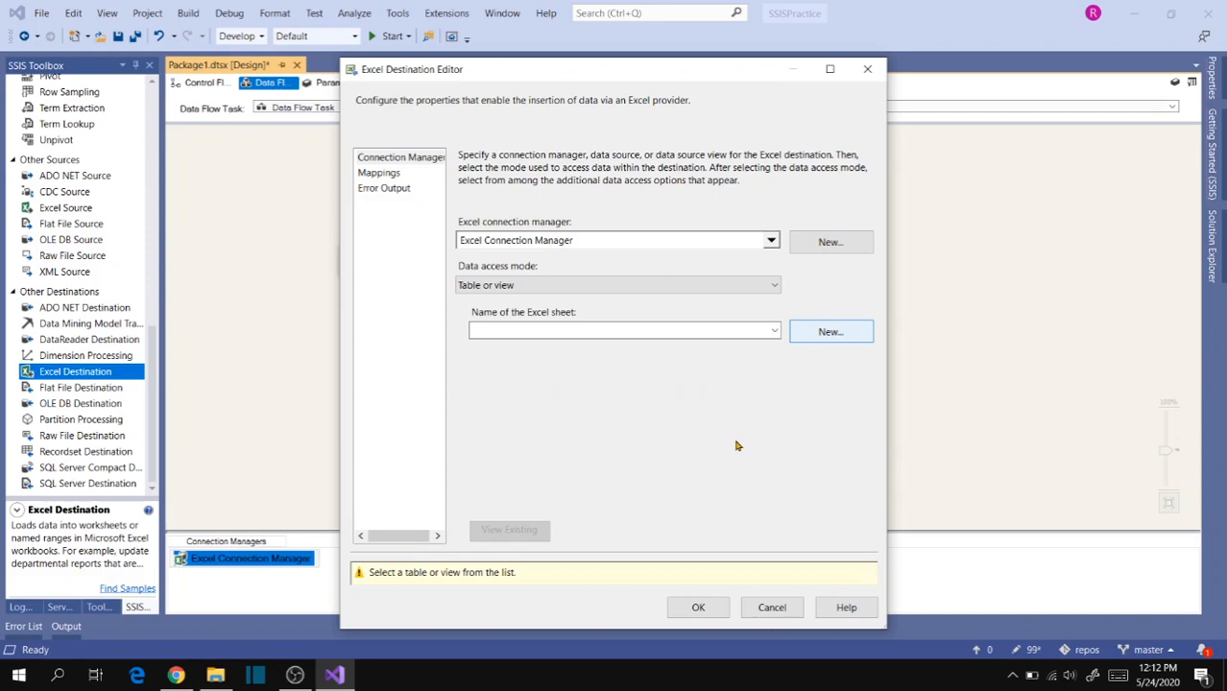
Step: Rename the table to Books in the new sheet's CREATE TABLE statement and try to create it
click(527, 221)
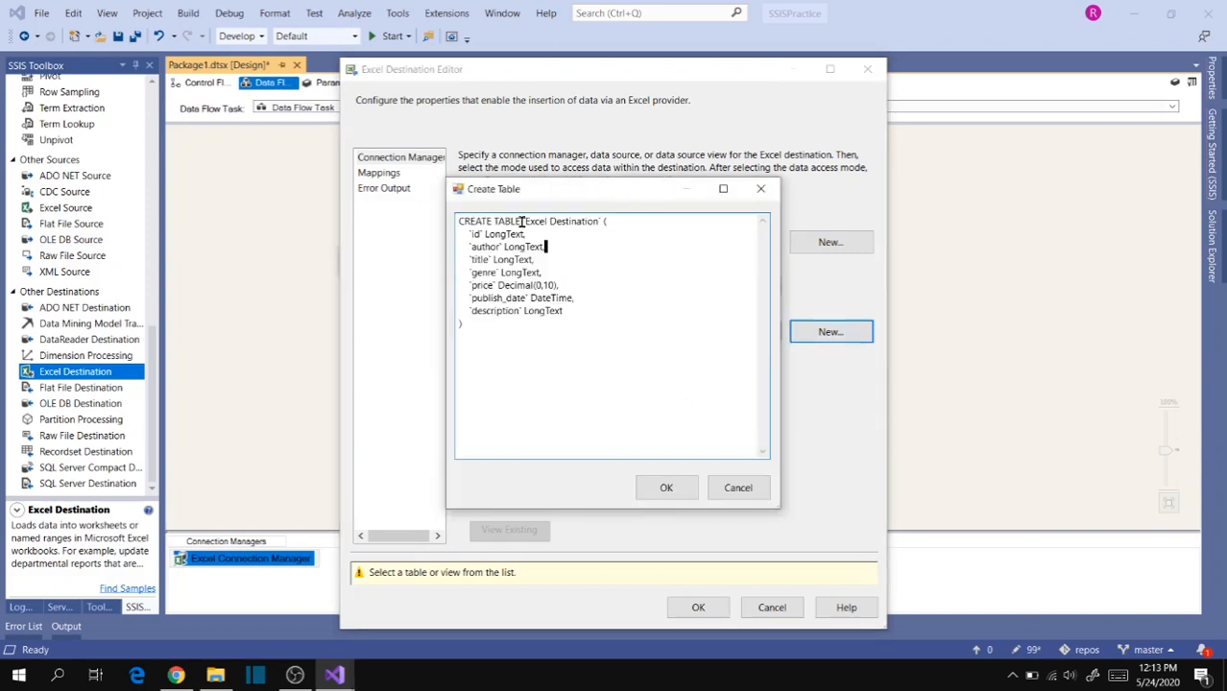
drag(527, 220, 595, 221)
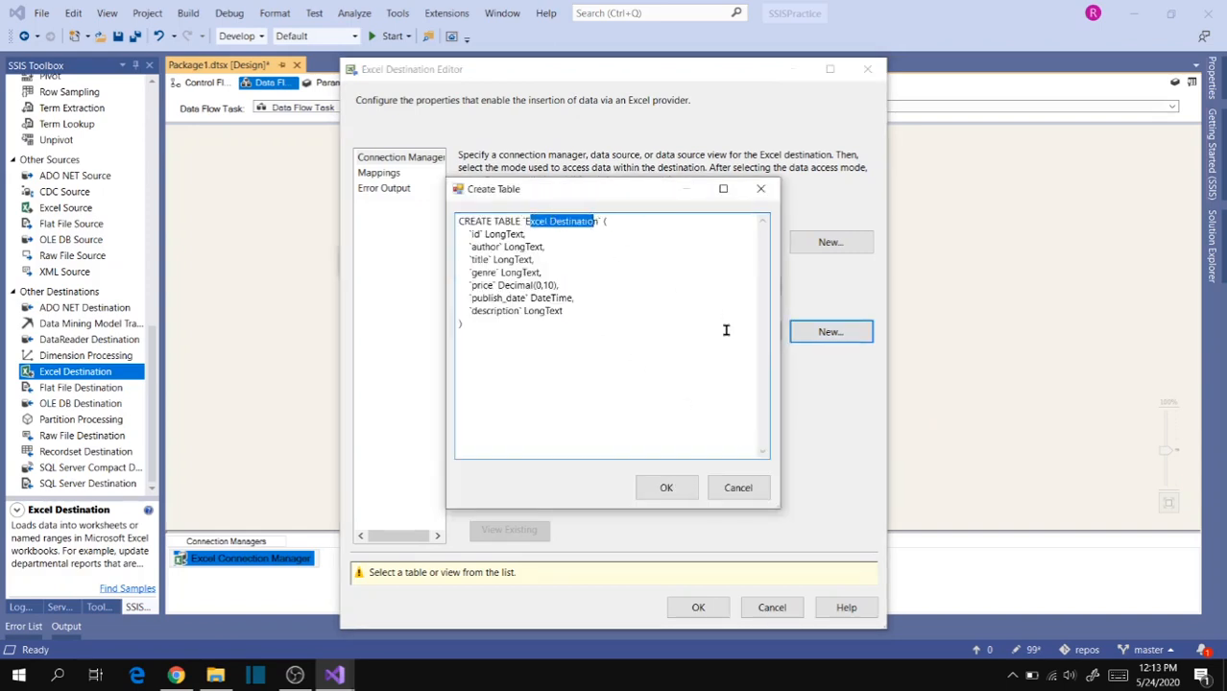
key(BackSpace)
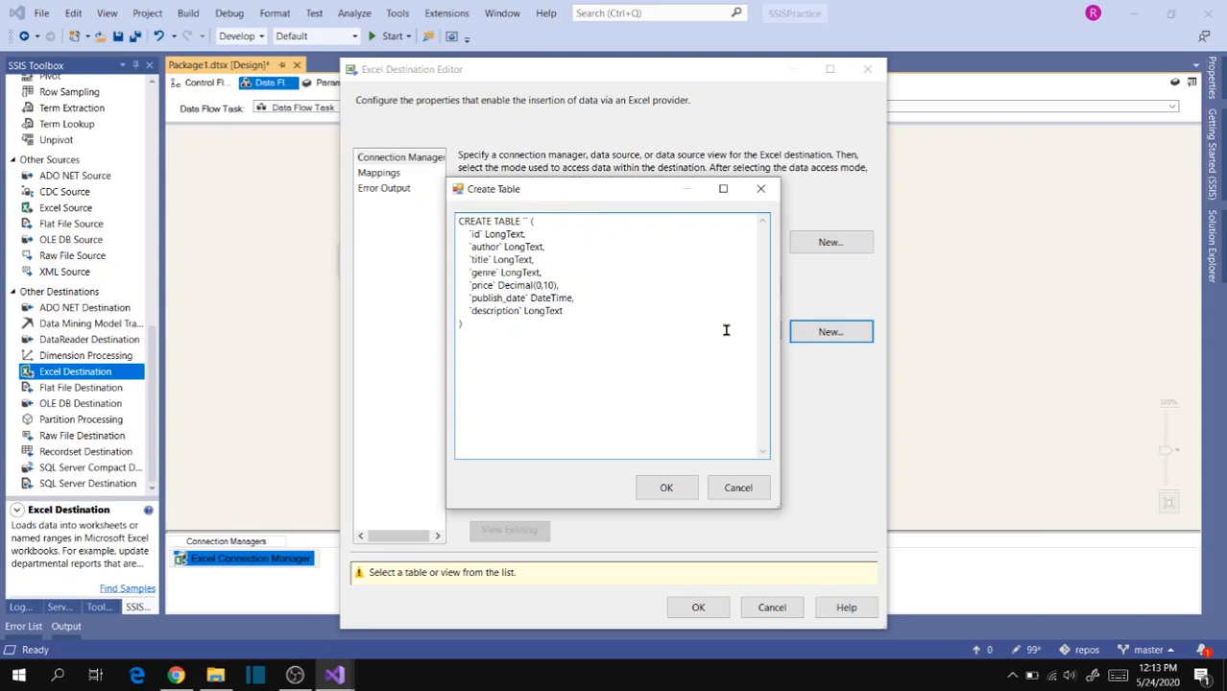
text(Books)
click(687, 489)
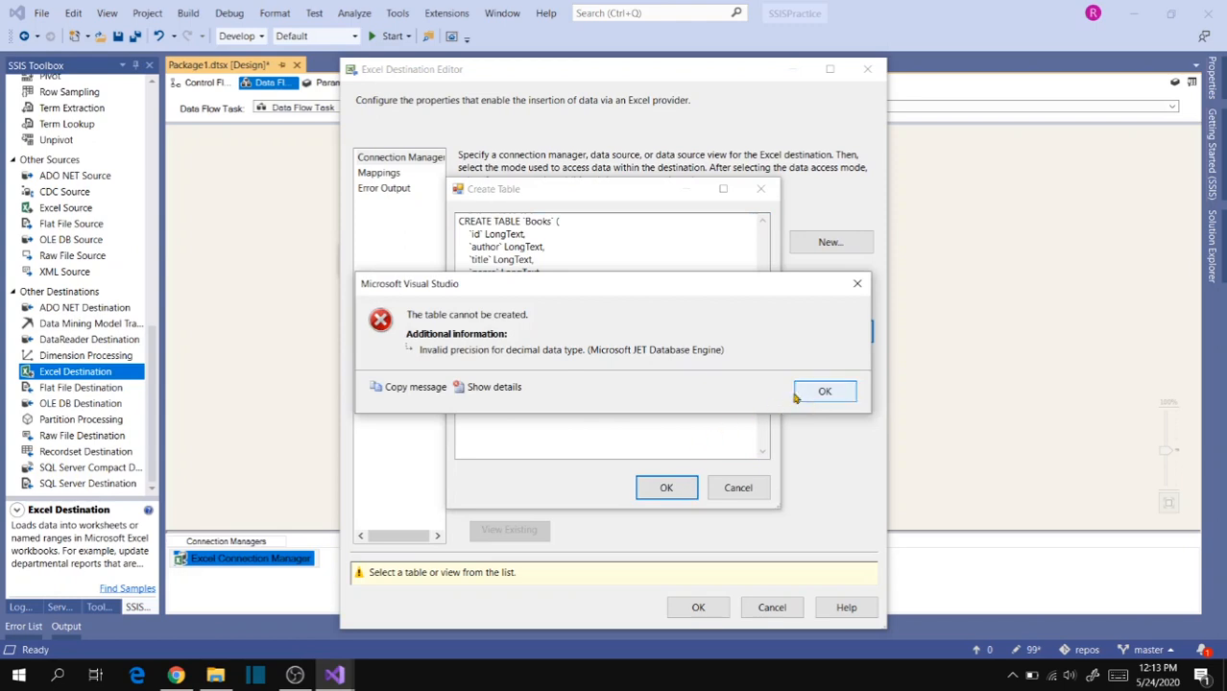
click(822, 389)
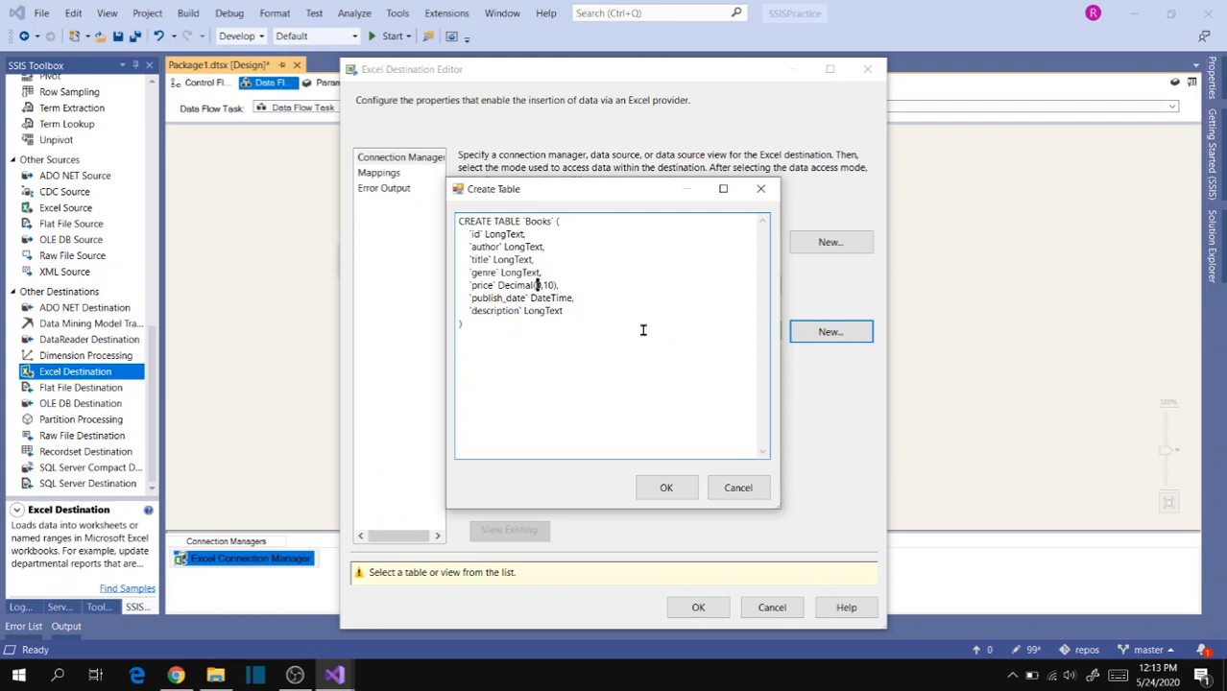
Step: Remove the precision and scale from the price column's Decimal type in the CREATE TABLE statement and create the Books table
key(Delete)
click(669, 488)
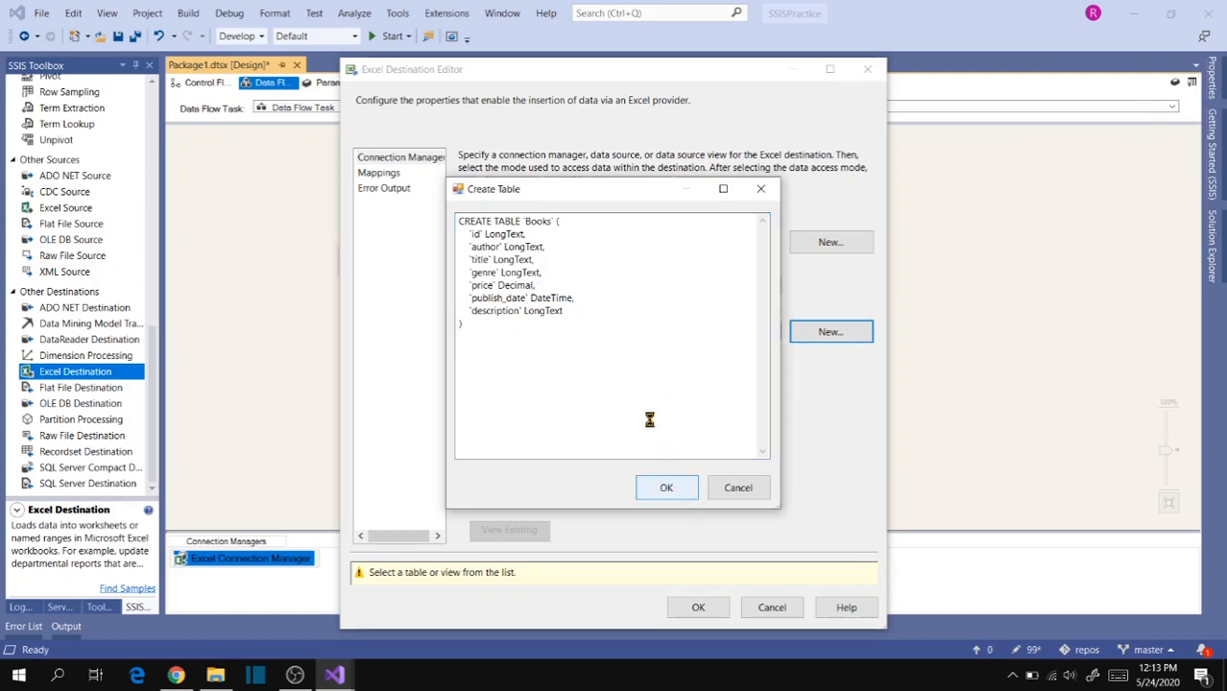
click(825, 381)
Step: Select the Books$ sheet for the Excel Destination, map its columns to the matching input columns and confirm the settings
click(772, 333)
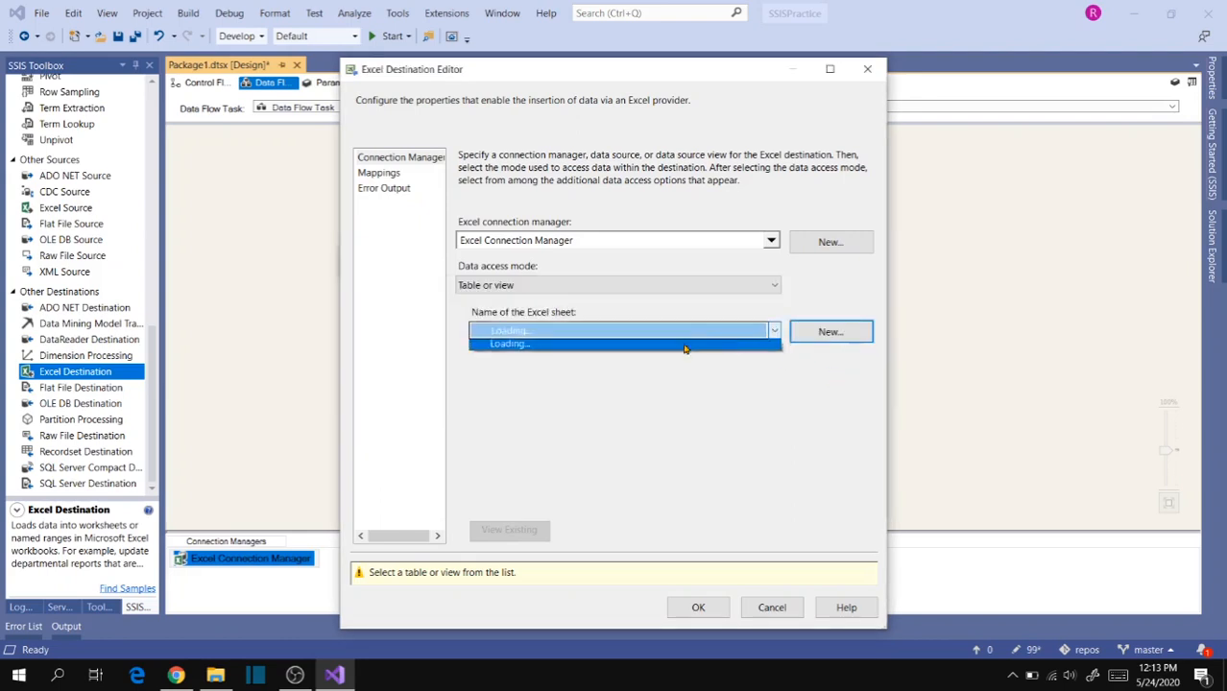
click(537, 361)
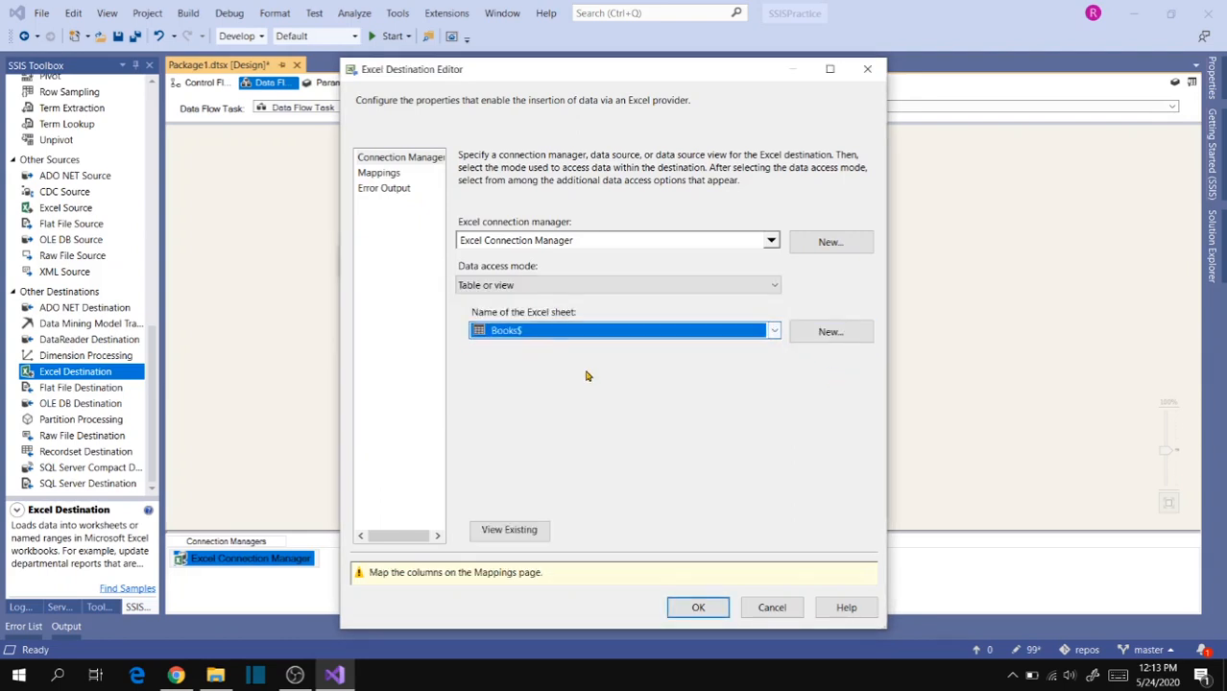
click(378, 173)
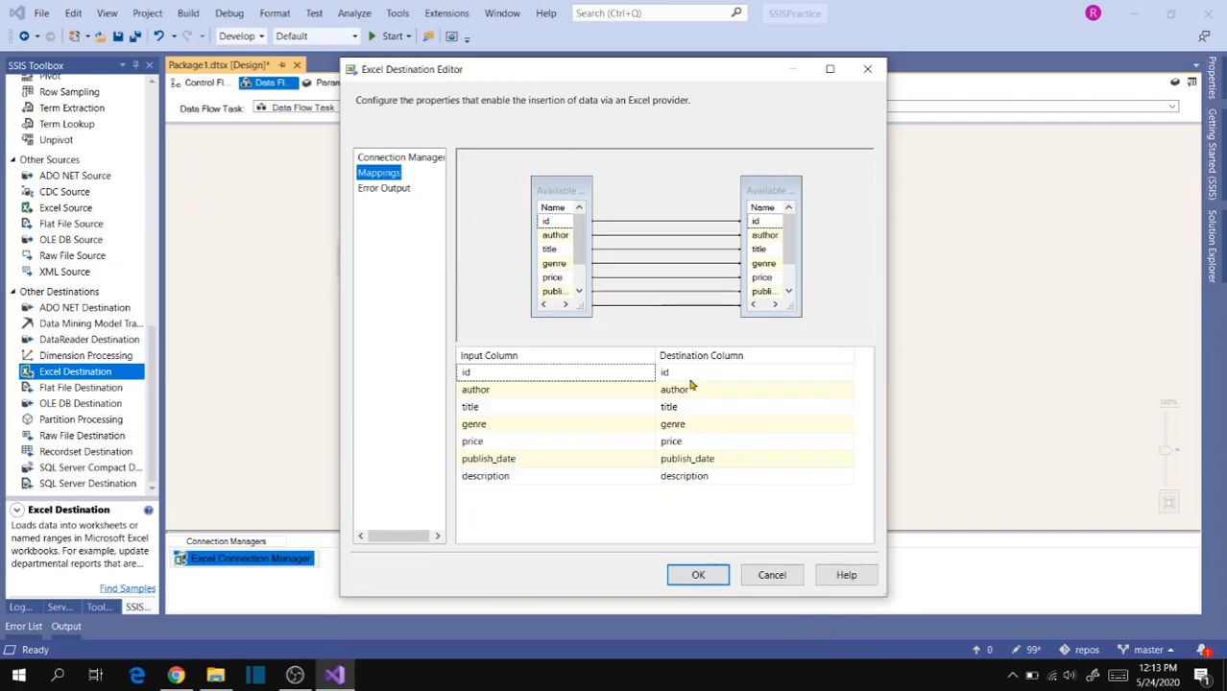
click(711, 570)
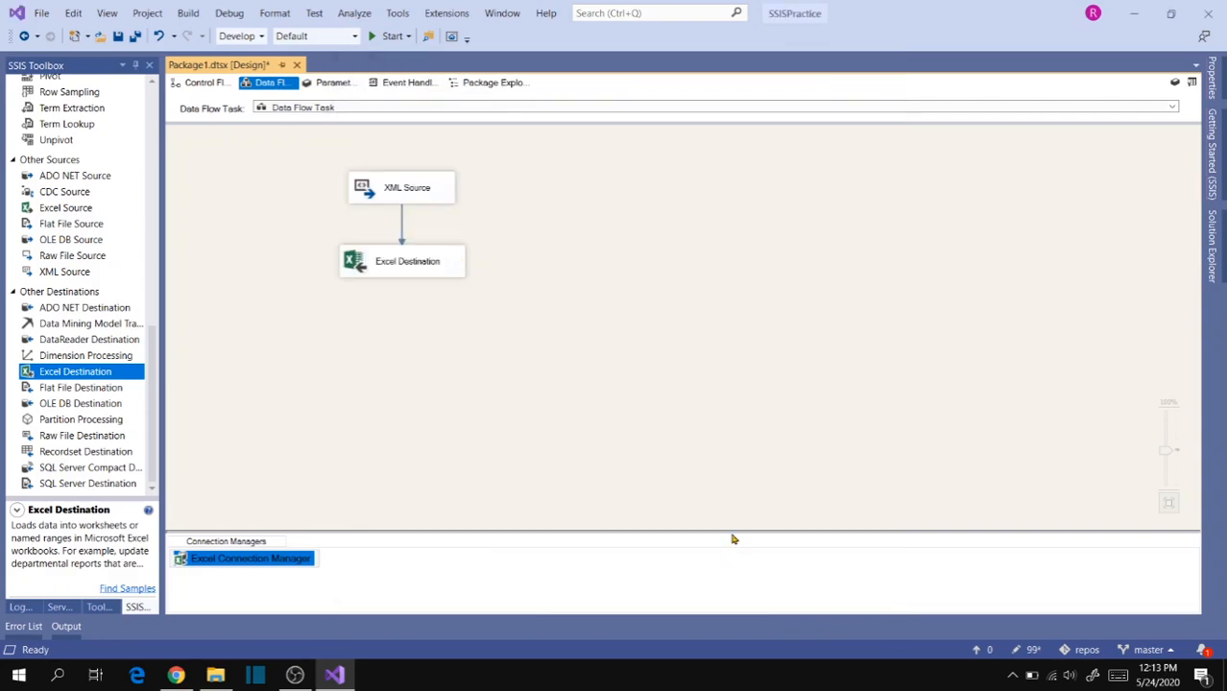
Step: Run the package to load the XML data into the Excel file and stop debugging
click(374, 37)
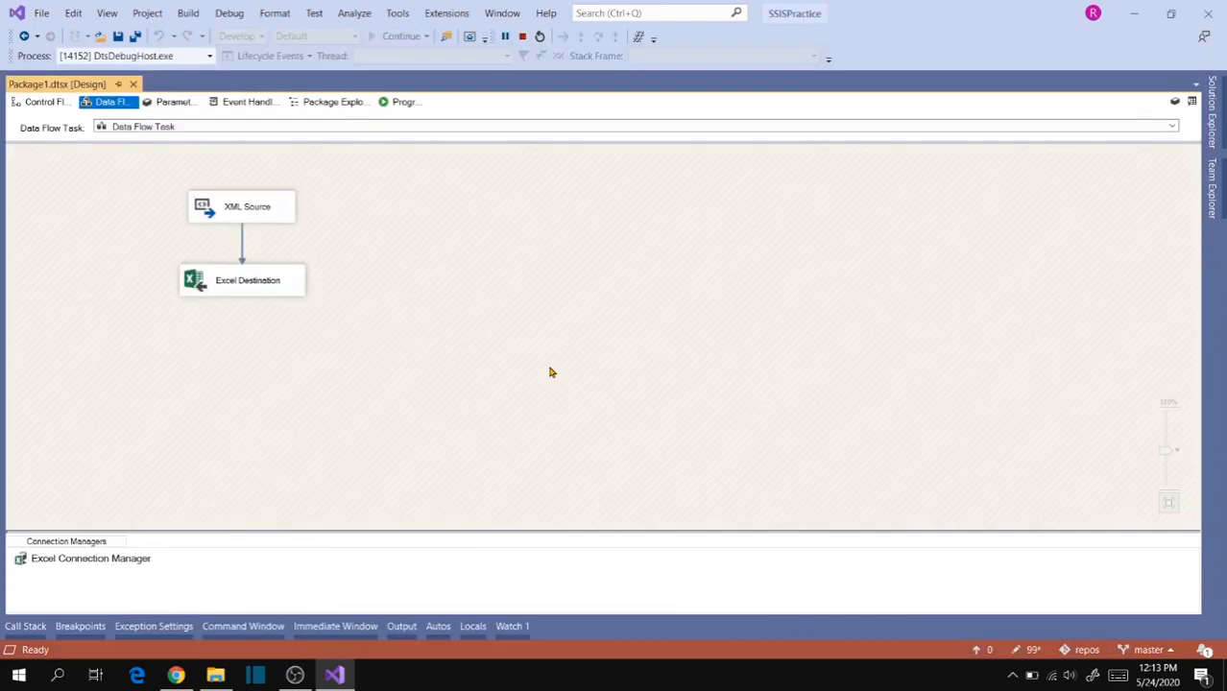
click(524, 41)
Step: Switch to File Explorer, open Xml_to_Excel.xls from the XML Source folder in Excel, check the loaded book rows and close the workbook
key(alt+Tab)
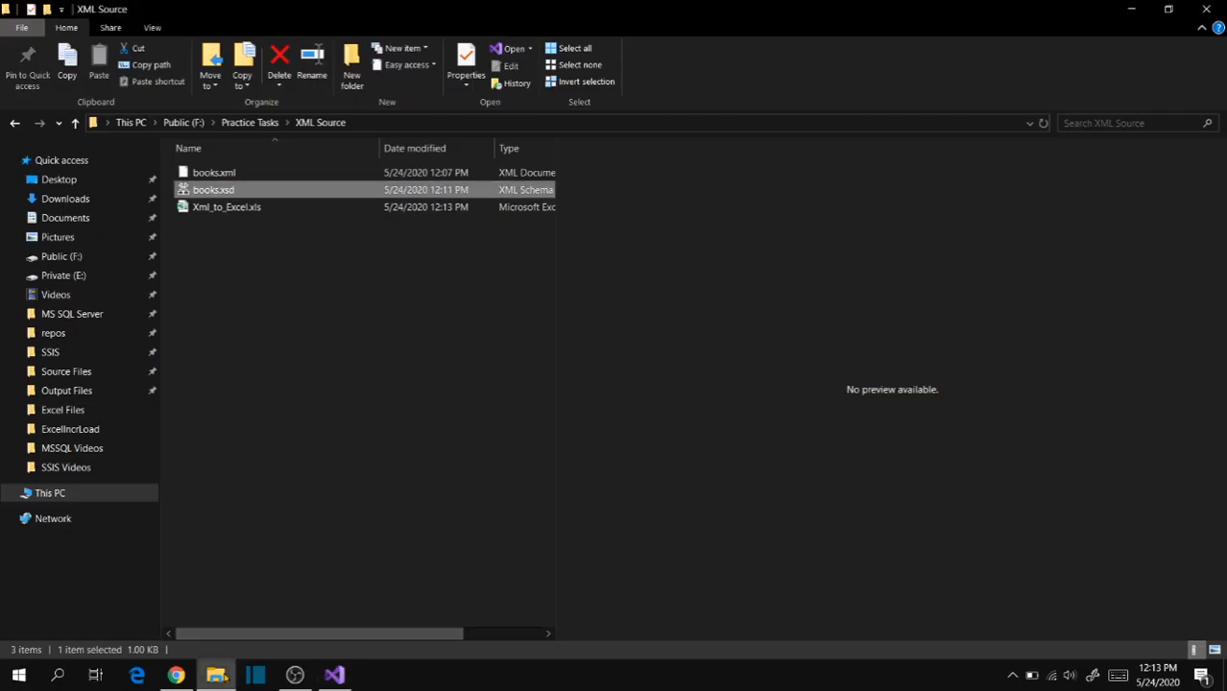
click(293, 244)
click(247, 214)
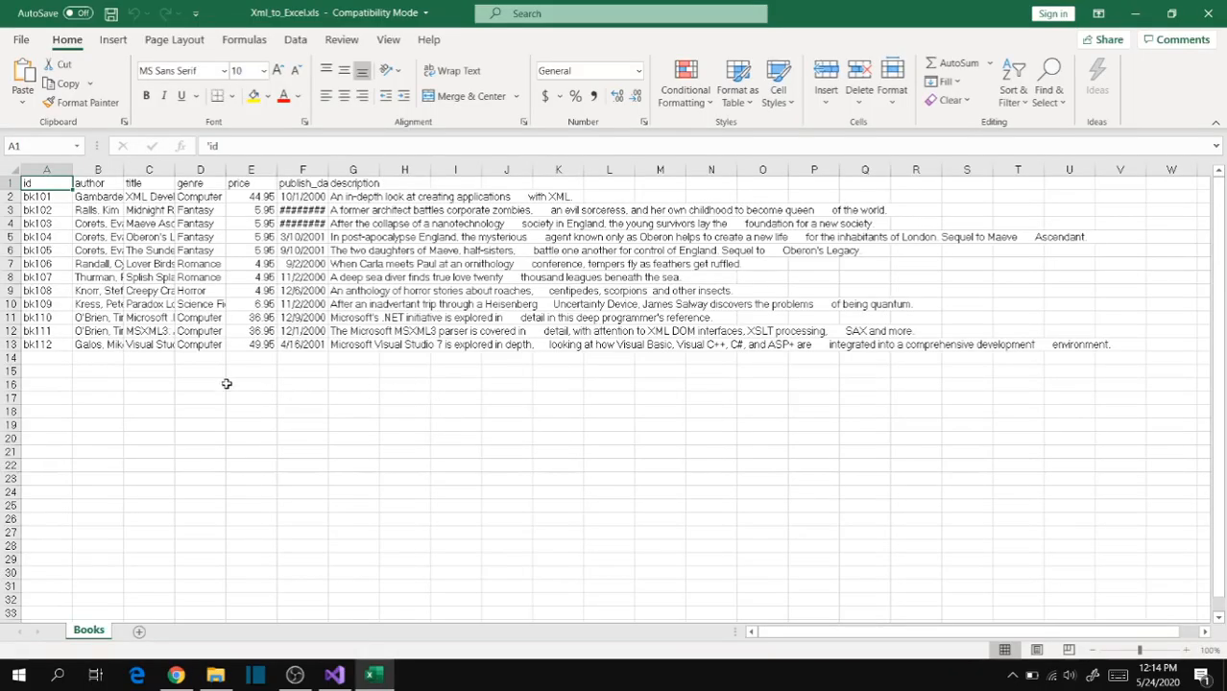
drag(36, 211, 864, 344)
click(571, 441)
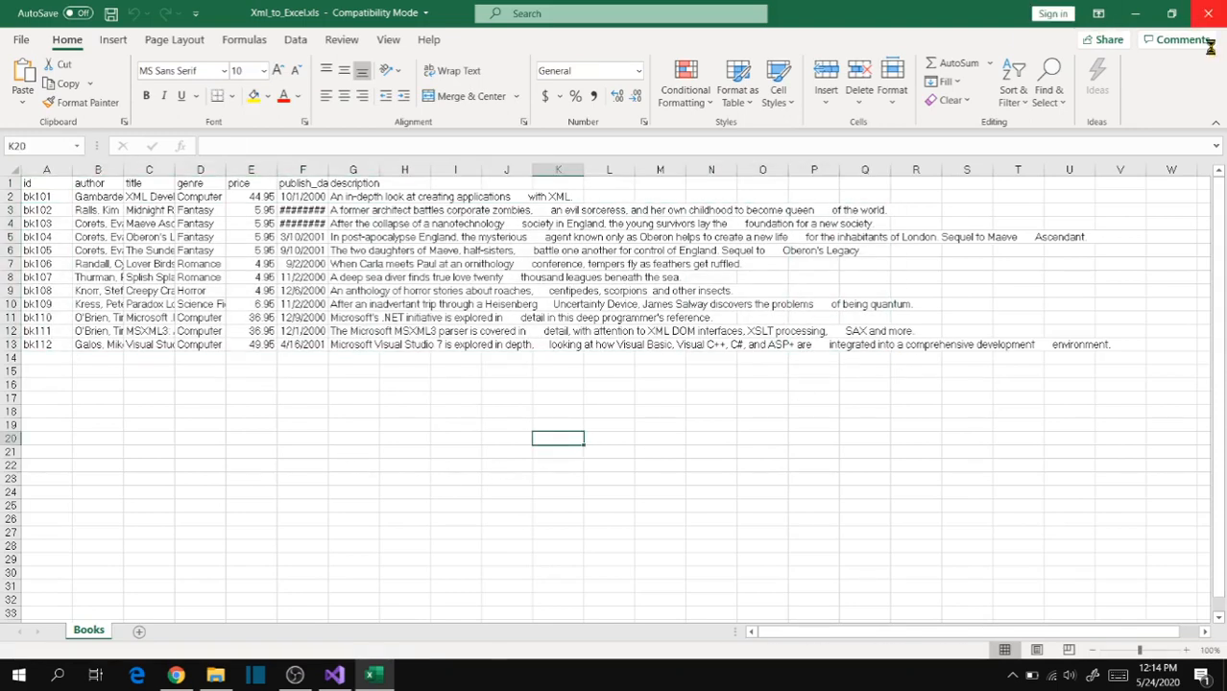
click(1208, 13)
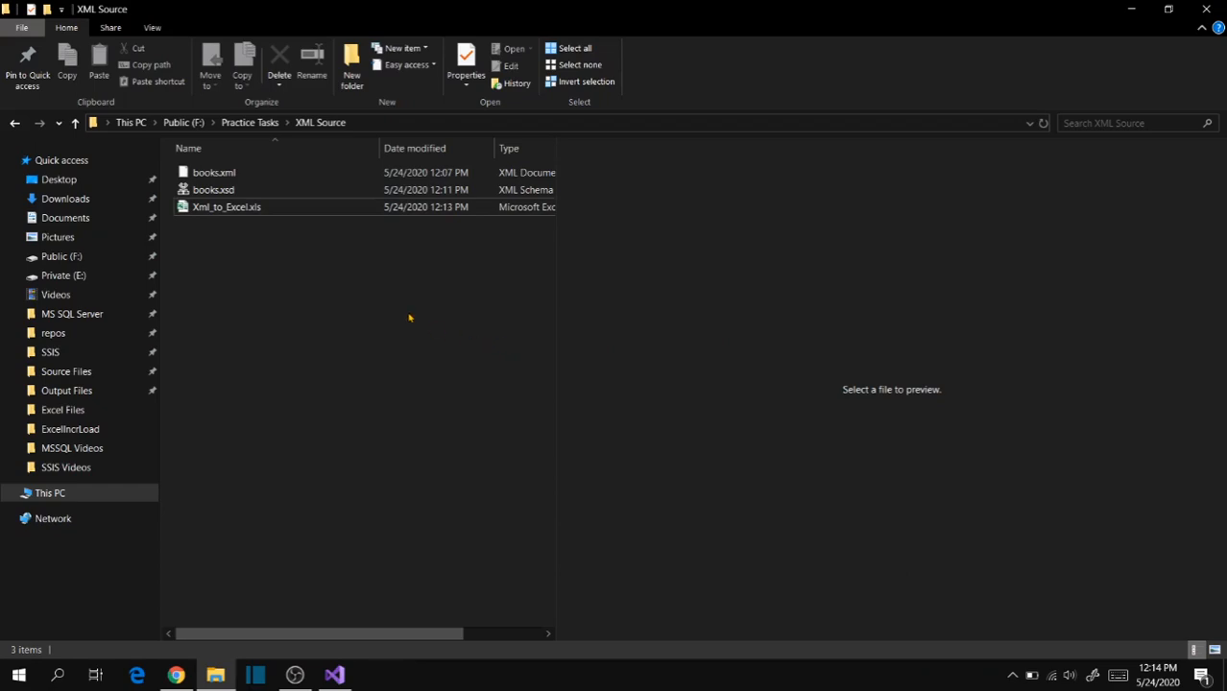